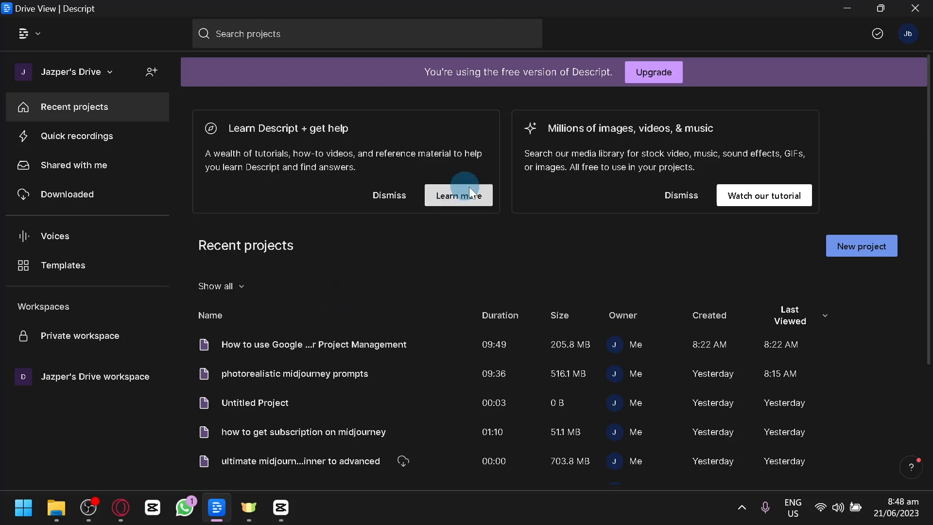
Create a new project with an empty composition and look through the quick actions available for the script.
left_click(858, 248)
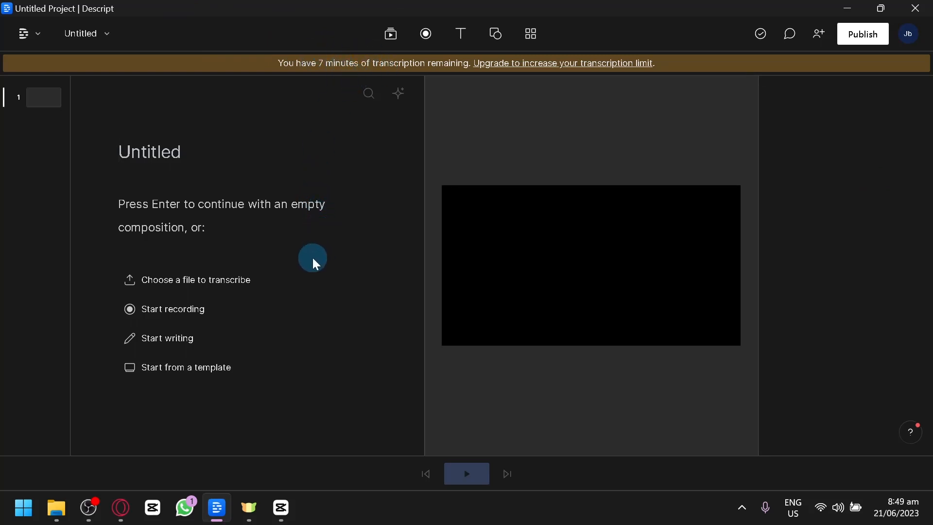
key("Return")
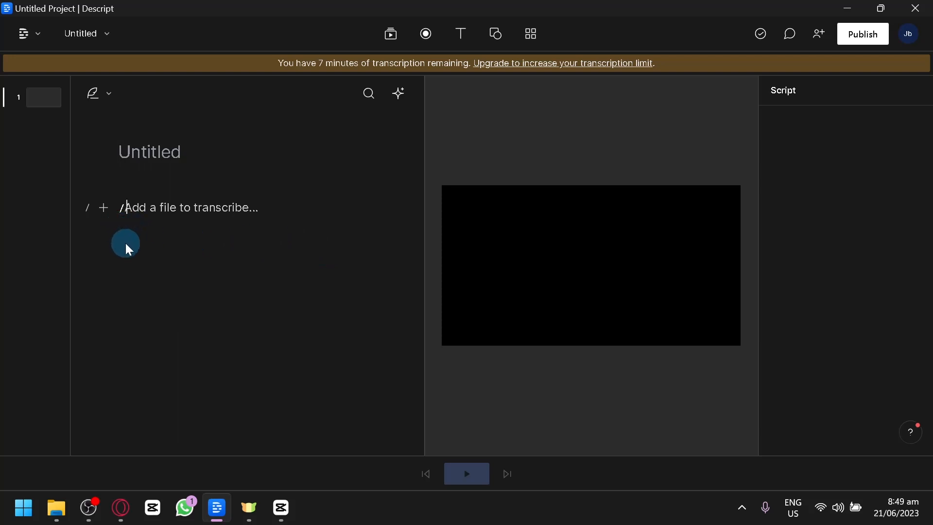
left_click(112, 215)
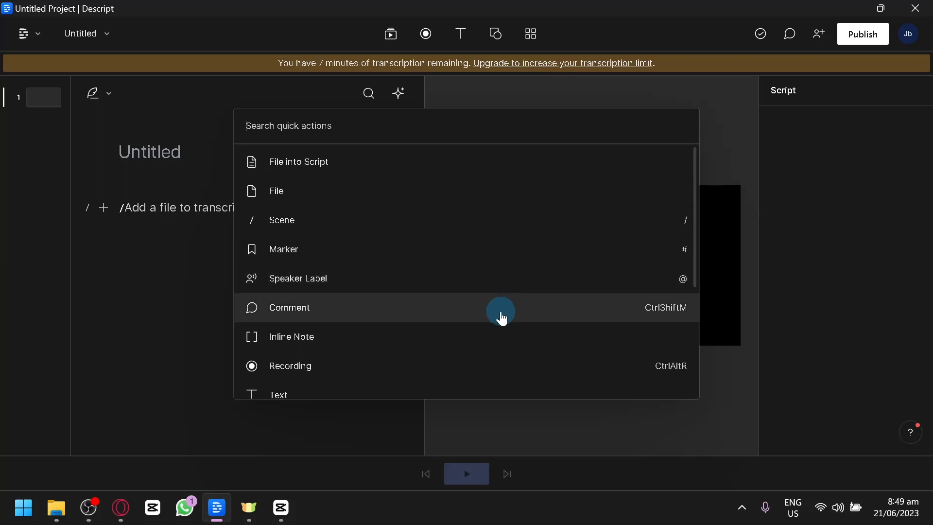
scroll(496, 372, "down", 2)
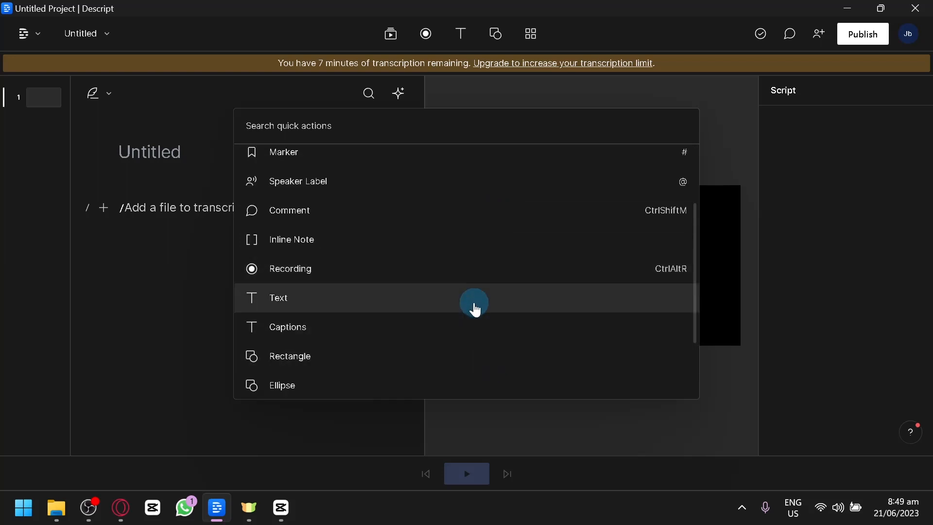
scroll(467, 297, "down", 2)
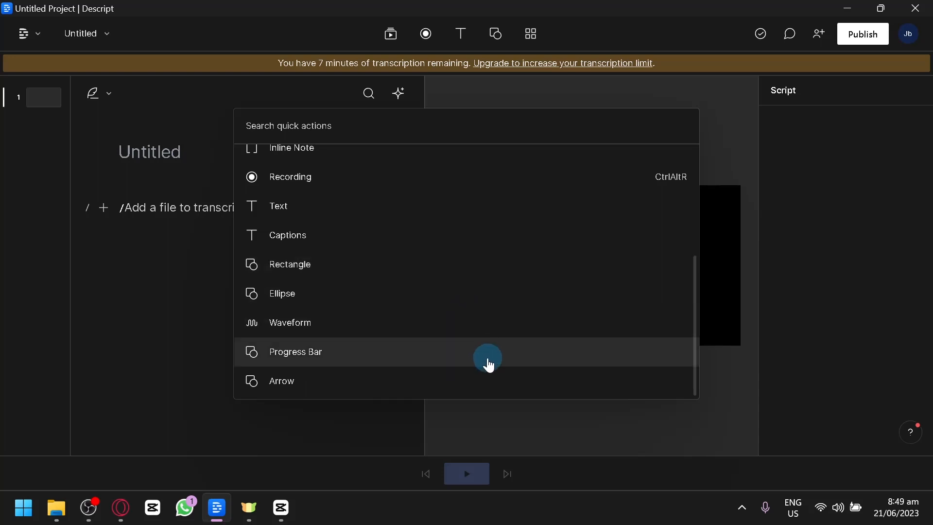
scroll(432, 352, "up", 3)
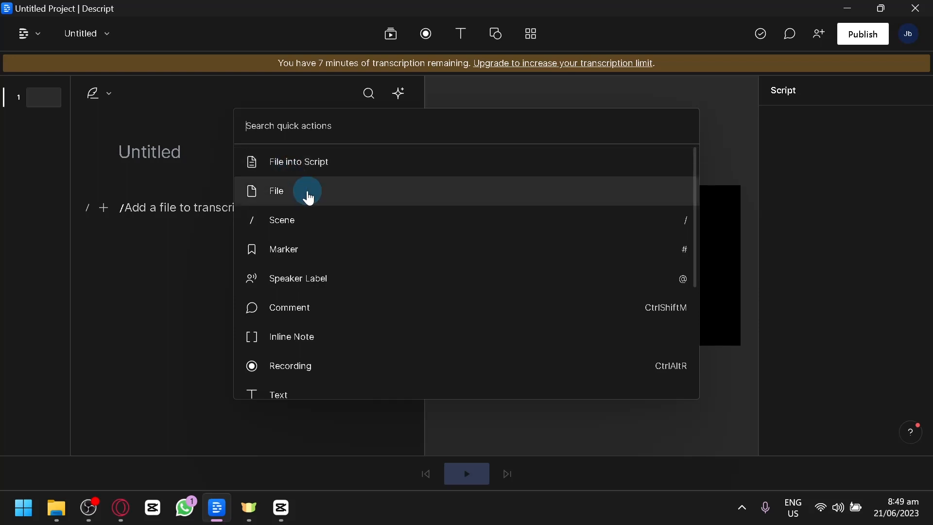
Insert the photorealistic midjourney video from the Capcut folder into the composition as a plain file.
left_click(309, 197)
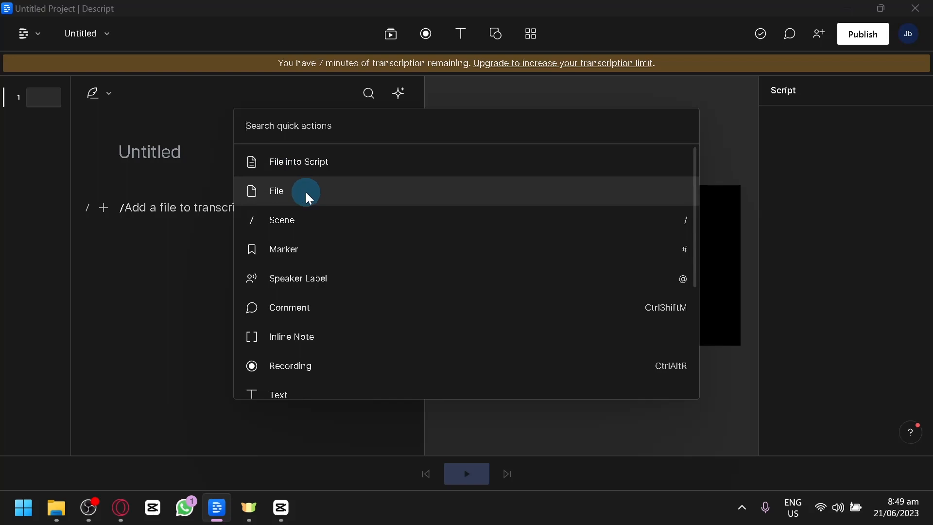
scroll(309, 197, "down", 5)
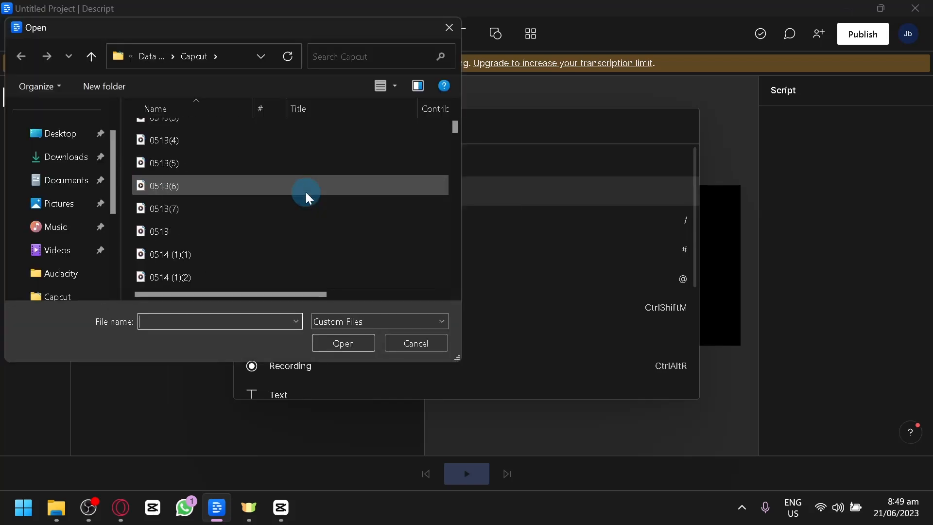
left_click_drag(456, 137, 455, 279)
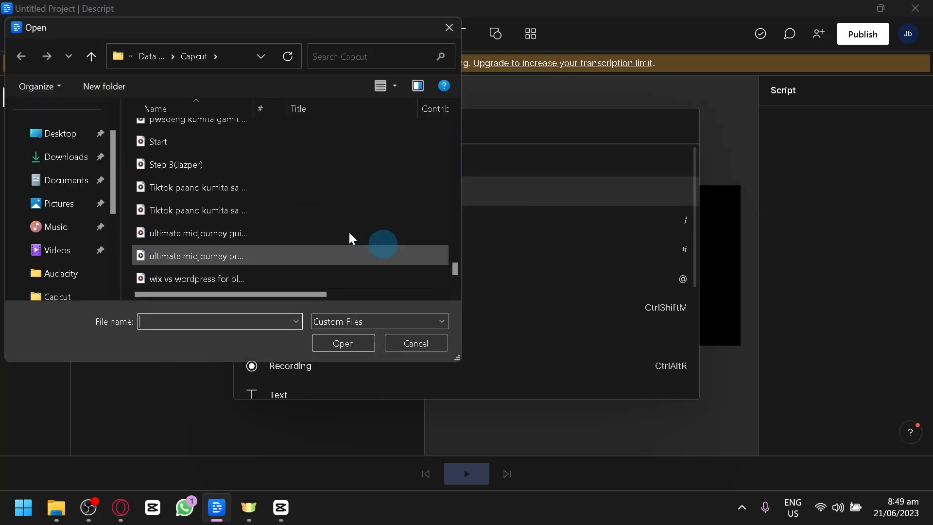
scroll(183, 199, "up", 1)
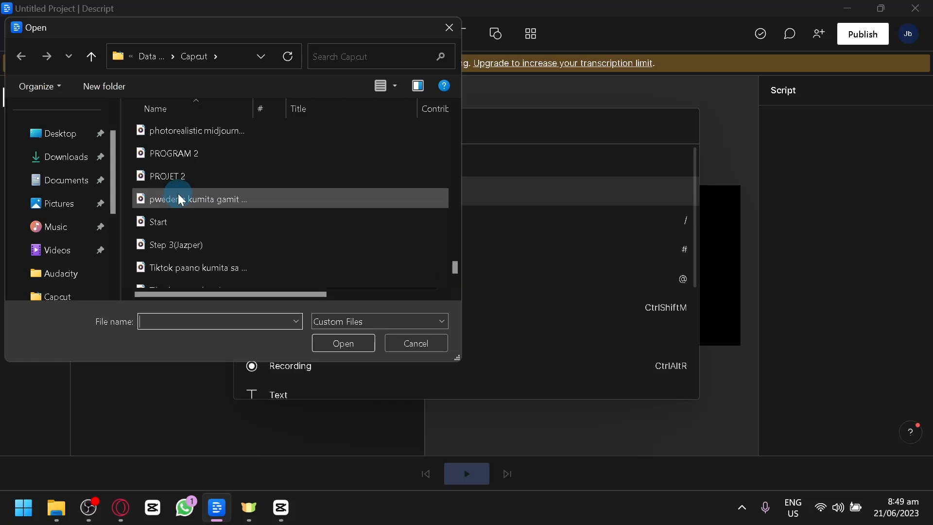
left_click(197, 130)
left_click(358, 347)
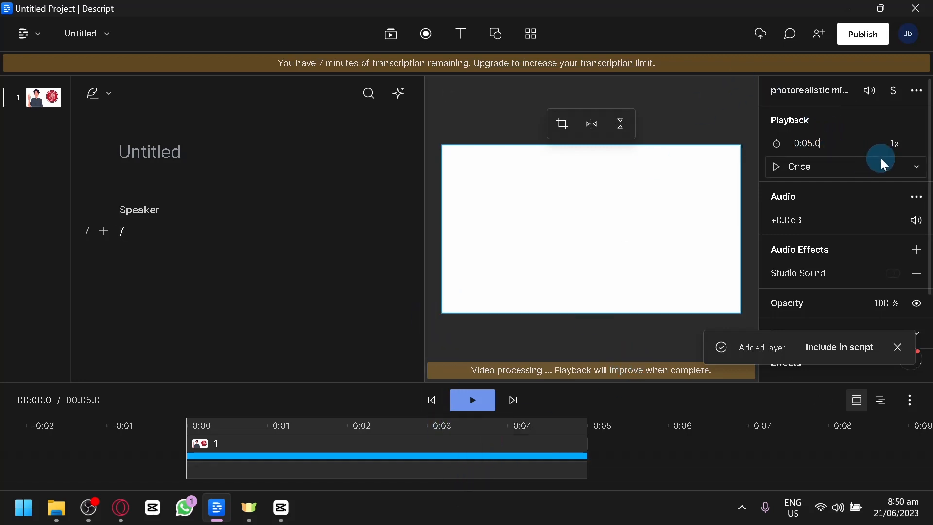
Preview the scene at several points along the timeline and return the playhead to the start.
left_click(190, 327)
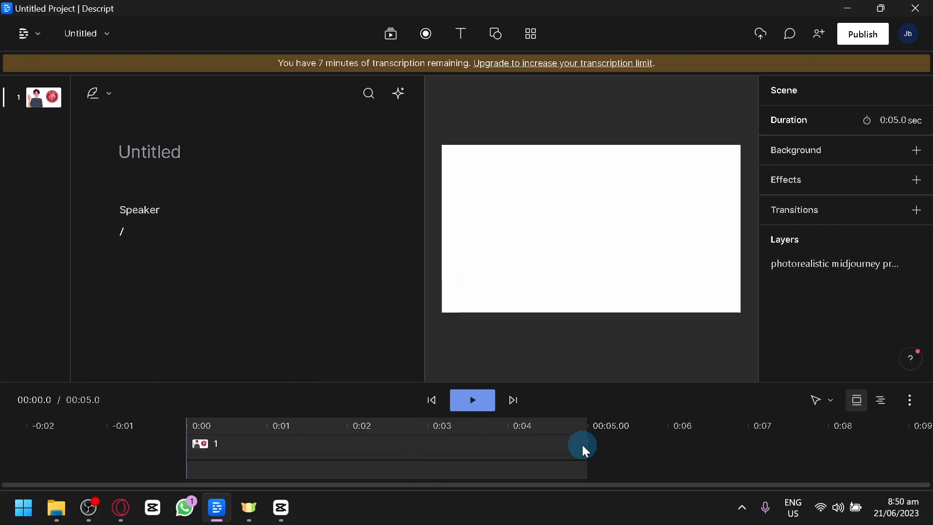
left_click(388, 451)
left_click(540, 443)
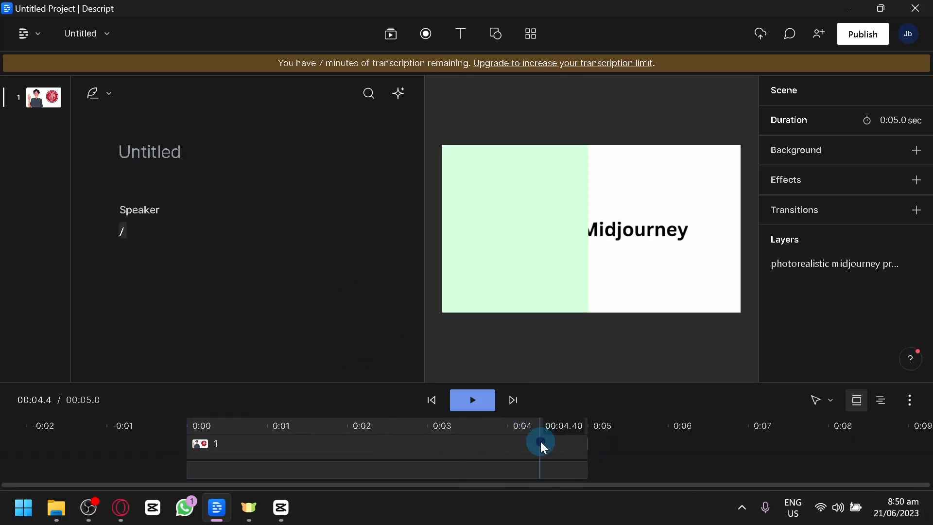
left_click(591, 452)
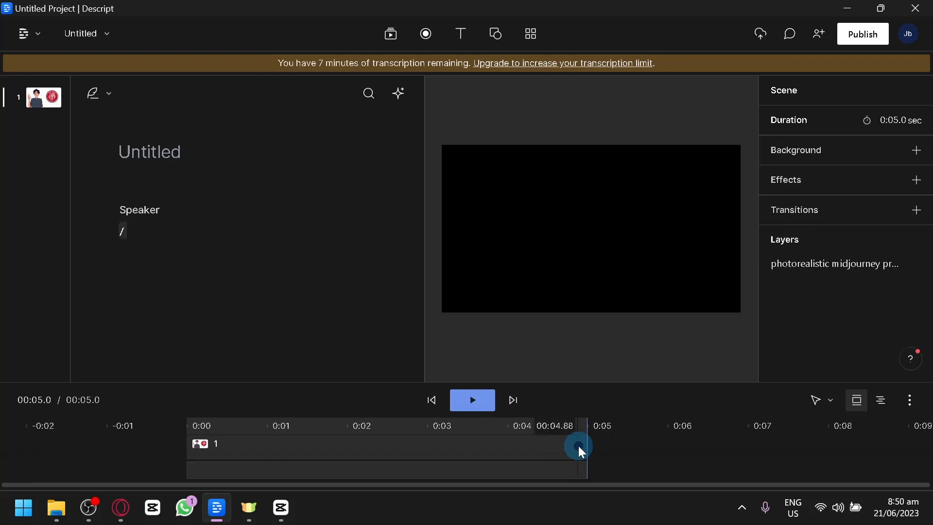
left_click(578, 446)
left_click(121, 421)
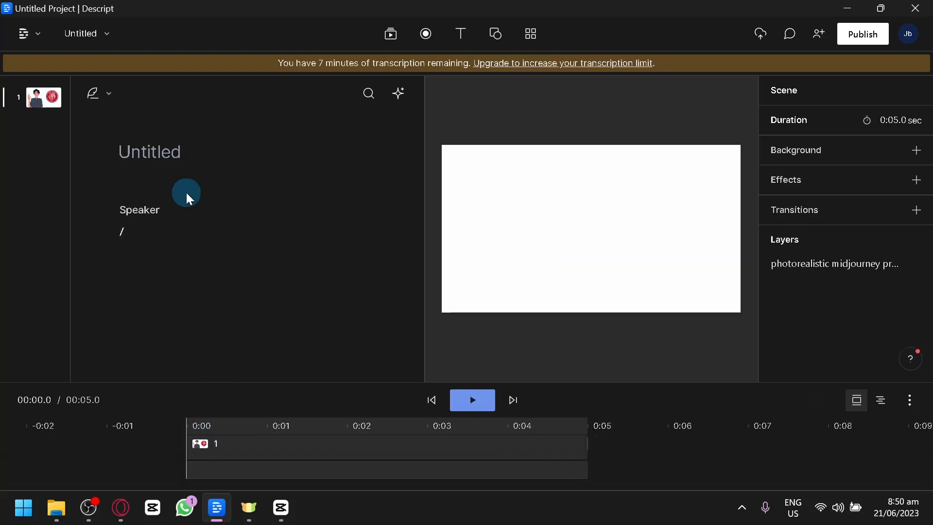
Add the photorealistic midjourney video file once more at the script's speaker paragraph.
left_click(150, 224)
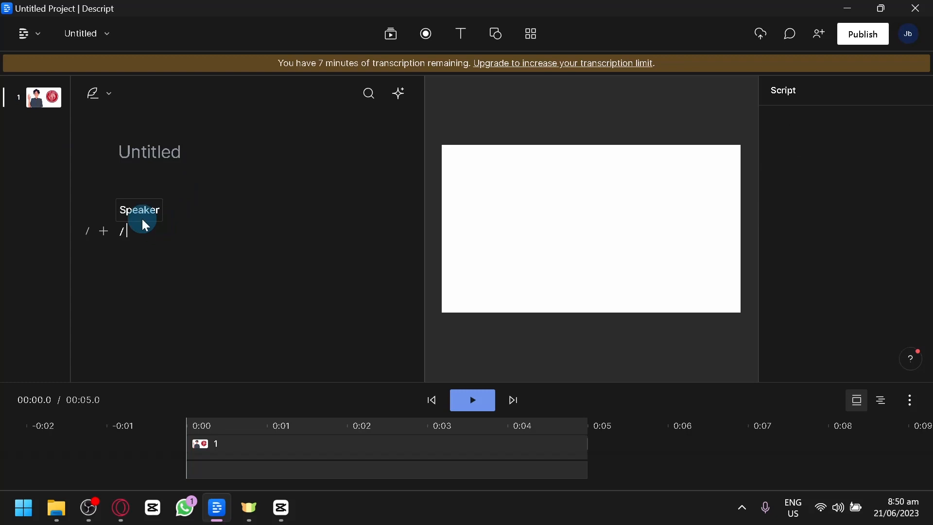
left_click(104, 232)
left_click(313, 190)
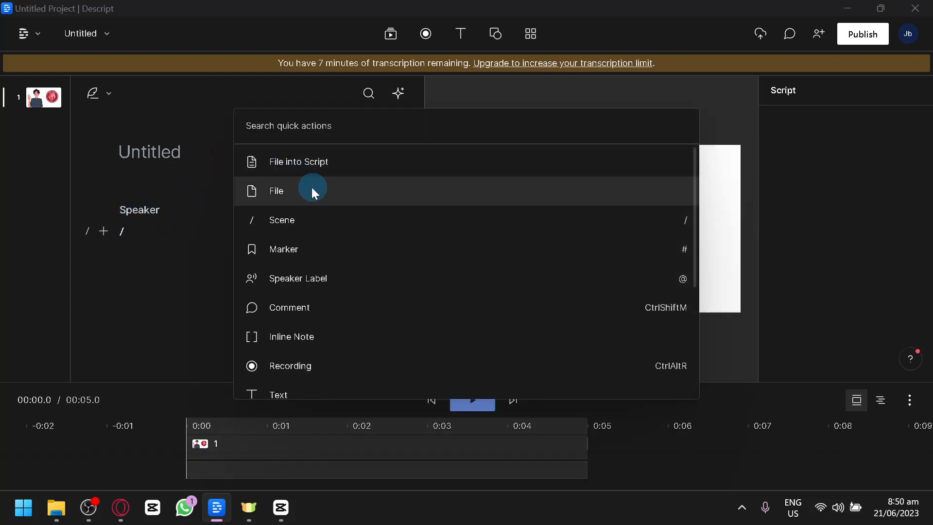
scroll(241, 232, "down", 6)
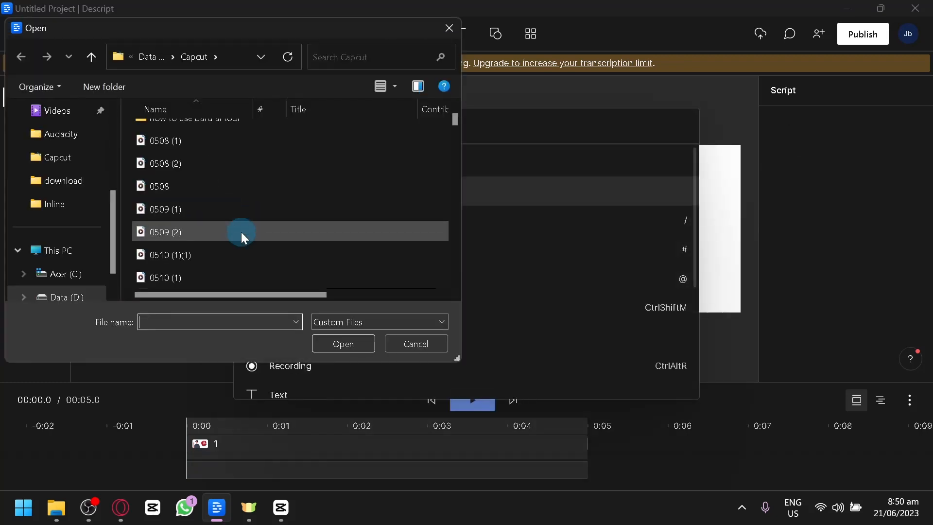
left_click_drag(455, 129, 453, 267)
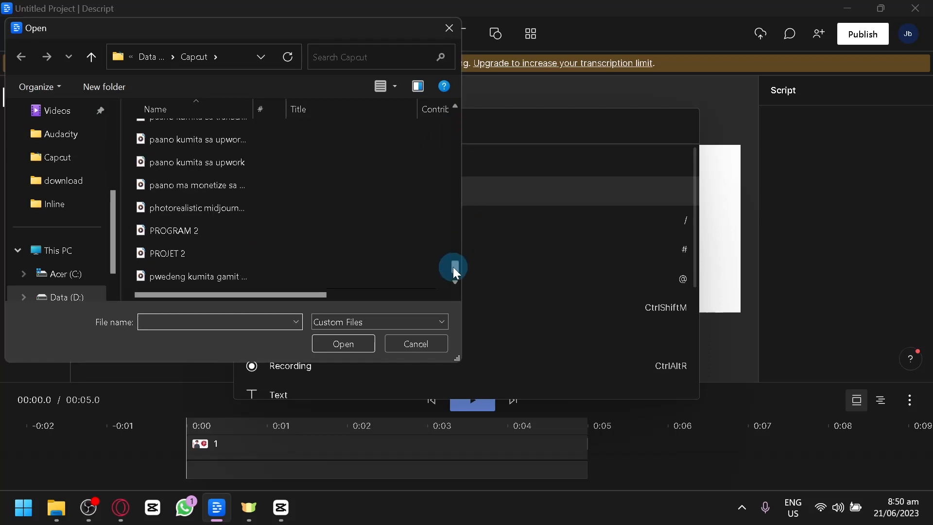
left_click(269, 212)
left_click(359, 339)
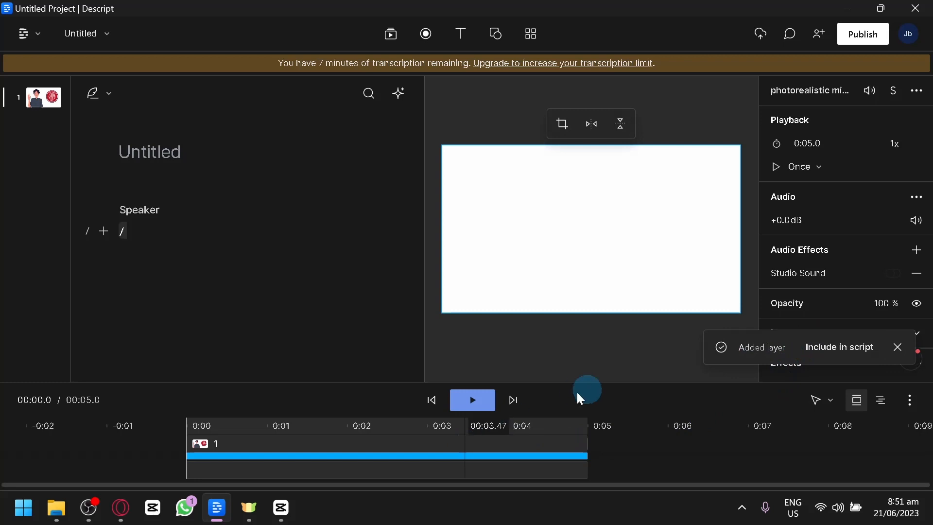
Include the added video layer in the script and dismiss the subscription dialog.
left_click(839, 348)
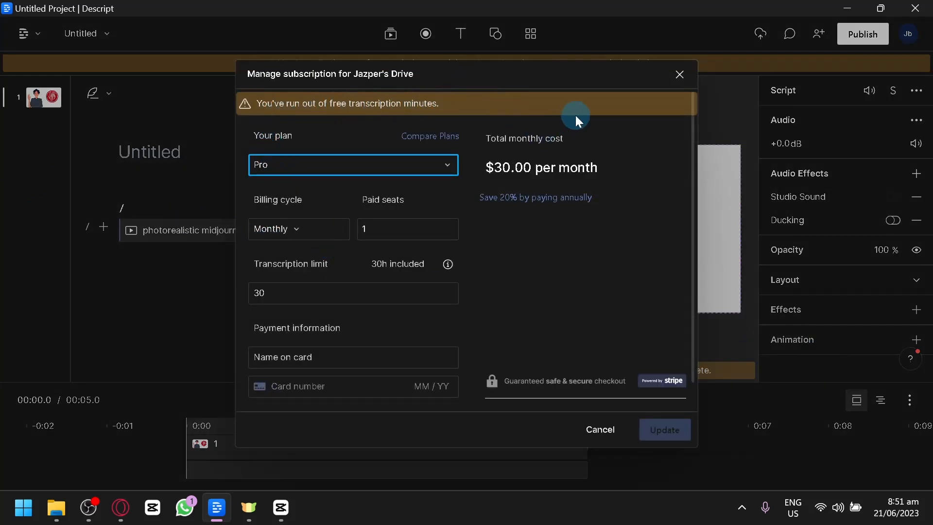
left_click(681, 76)
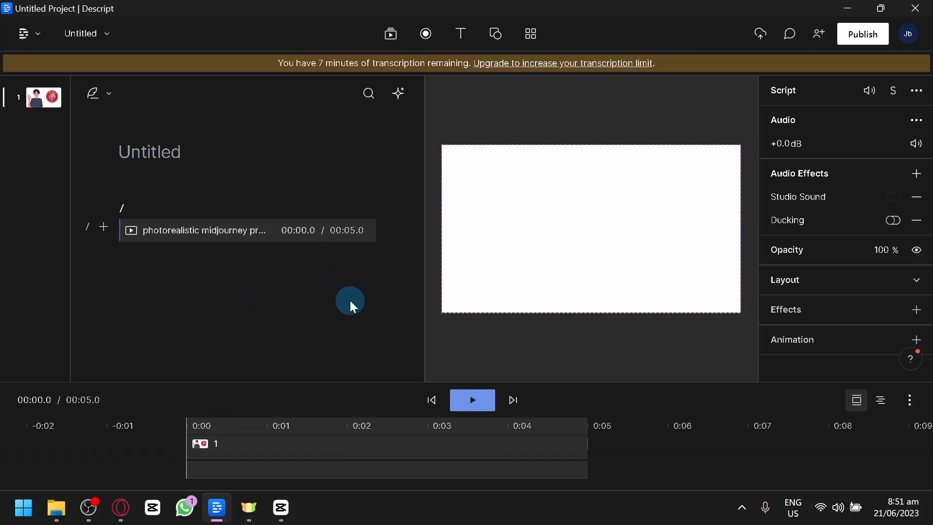
left_click(104, 233)
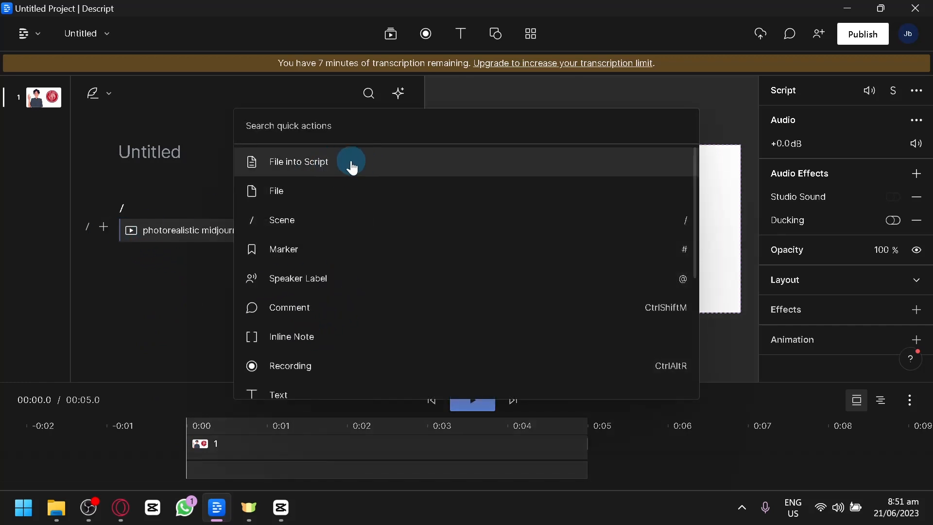
left_click(133, 152)
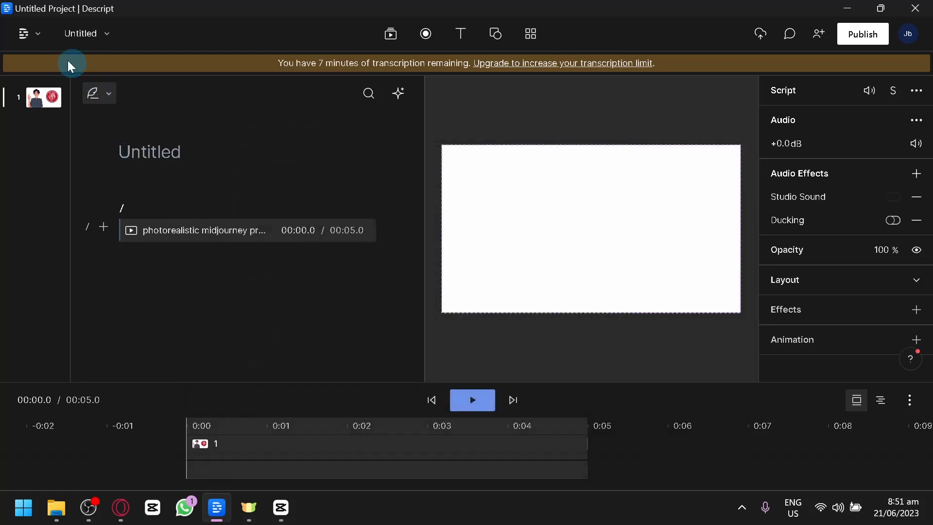
Return to the drive's recent projects and open the project about using Google calendar for Project Management.
left_click(37, 38)
left_click(37, 41)
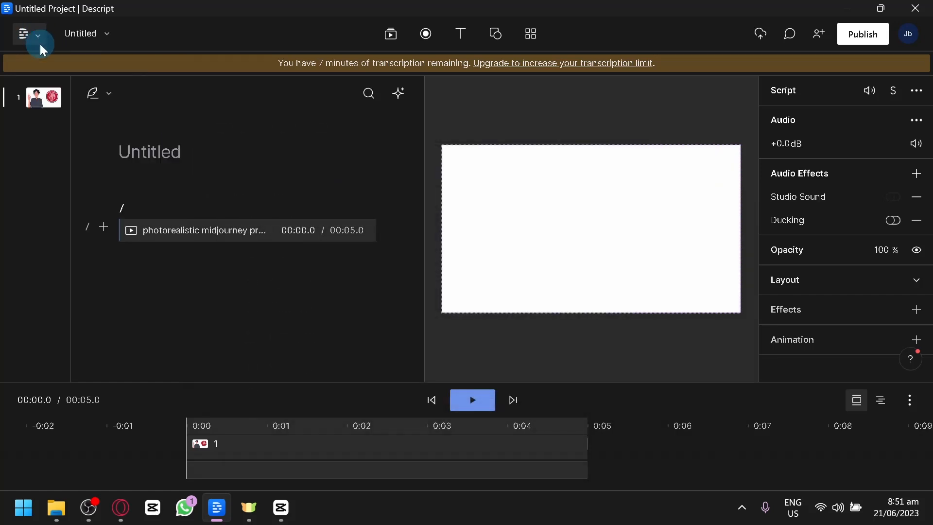
left_click(43, 49)
left_click(49, 71)
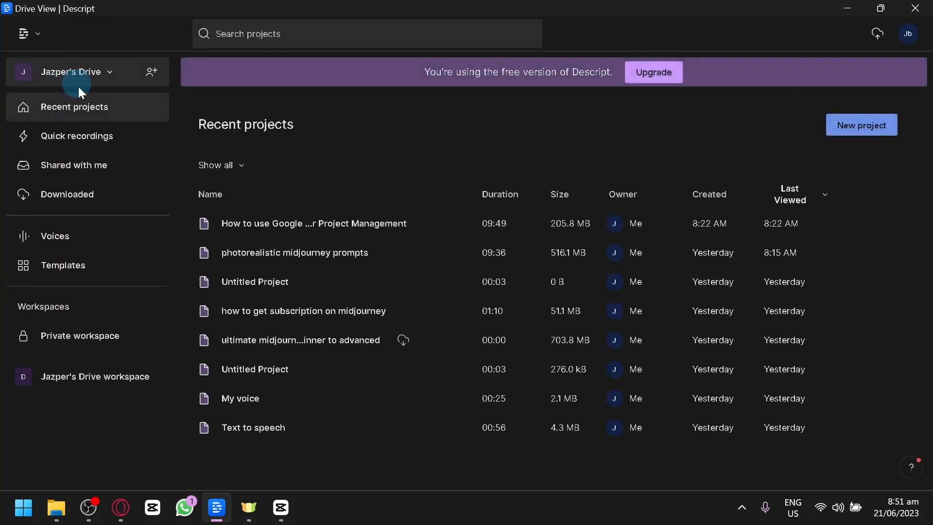
left_click(338, 386)
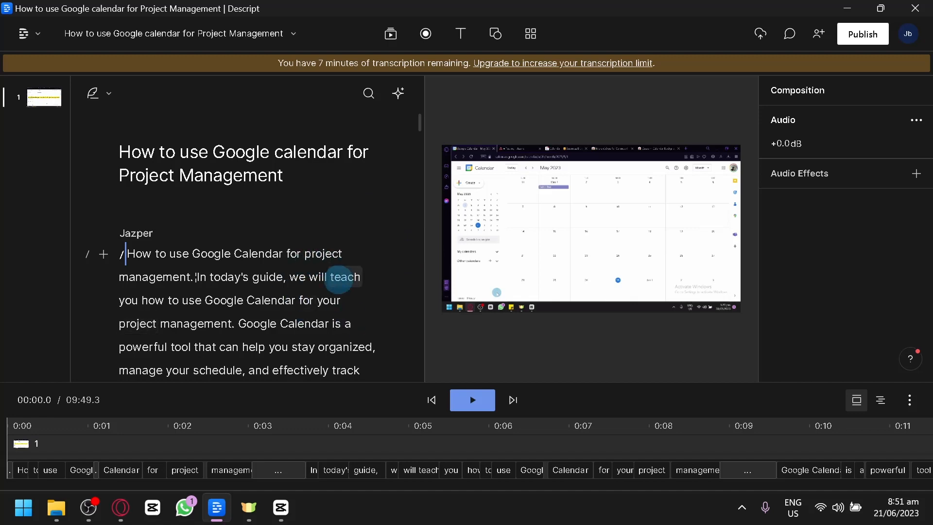
Examine the opening paragraphs of the transcript and move the playhead to just before the word "track".
scroll(327, 275, "down", 4)
scroll(196, 153, "up", 2)
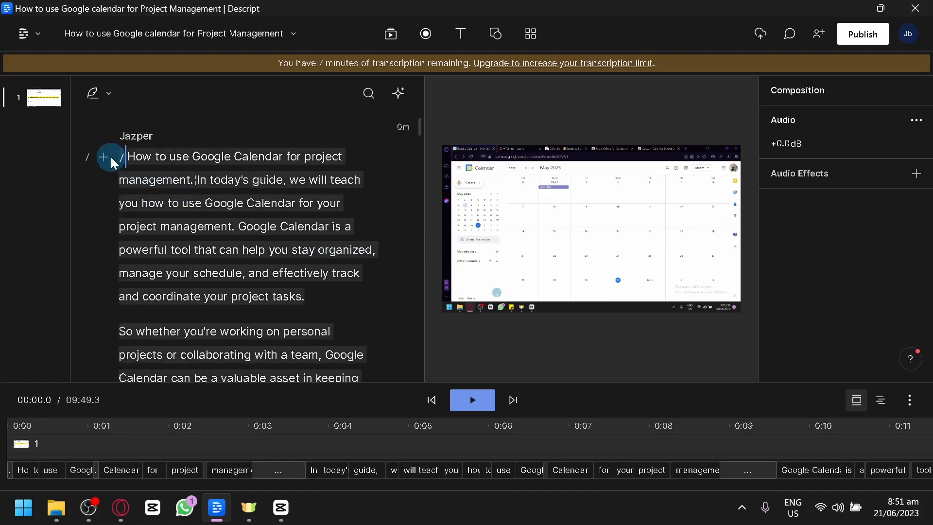
left_click(125, 156)
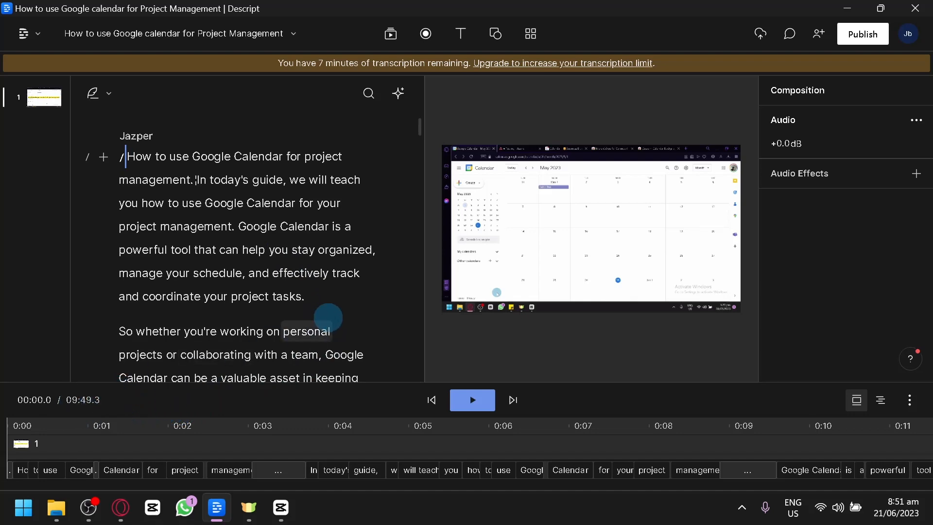
scroll(312, 267, "down", 4)
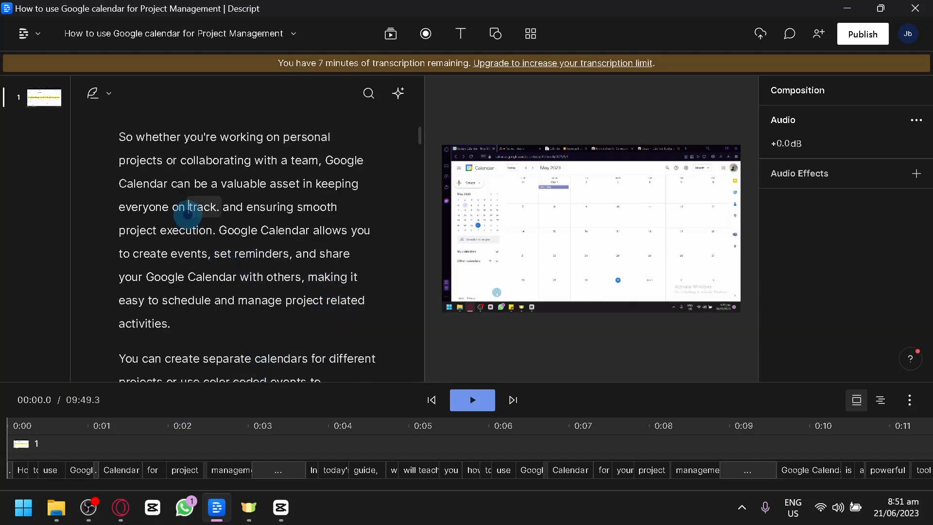
left_click(189, 207)
Look further through the transcript, then return the playhead to the script's first word, "How".
scroll(258, 264, "down", 10)
scroll(277, 277, "down", 6)
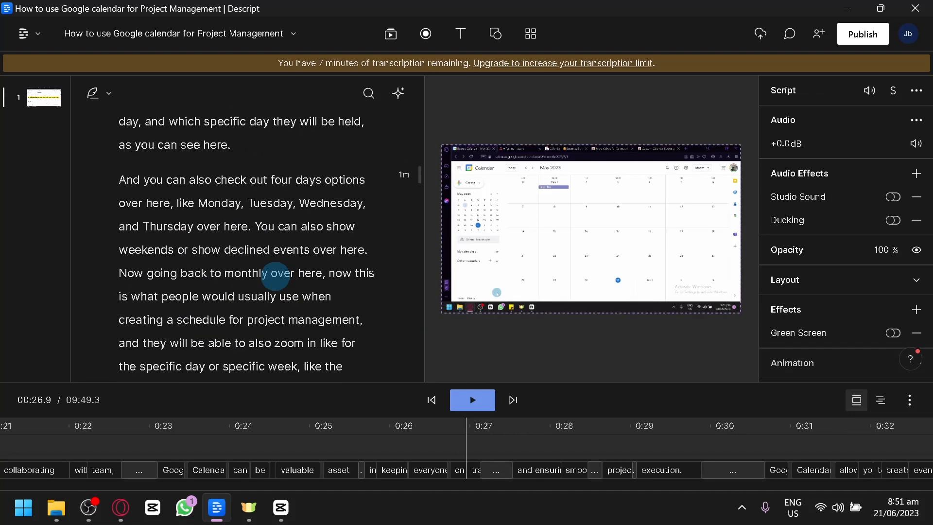
scroll(275, 276, "up", 8)
scroll(275, 276, "down", 1)
scroll(275, 276, "up", 9)
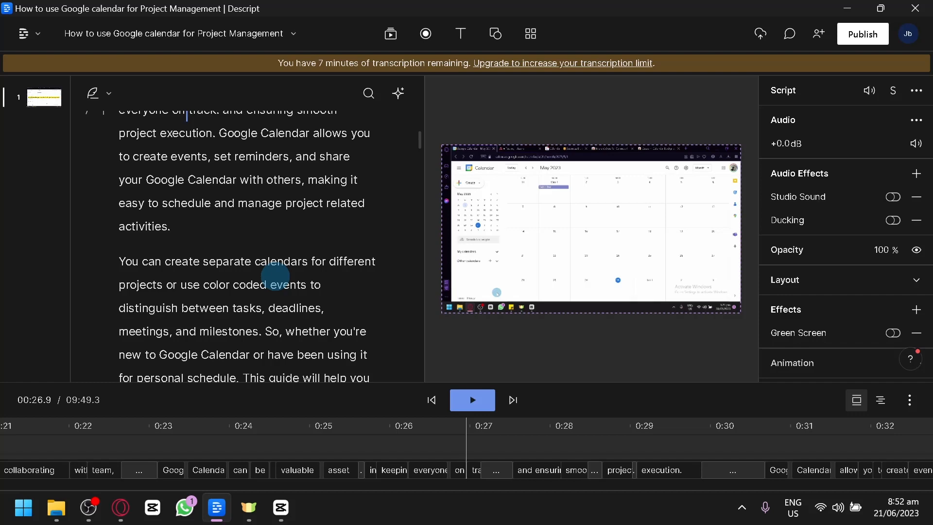
scroll(272, 277, "up", 9)
scroll(270, 279, "down", 5)
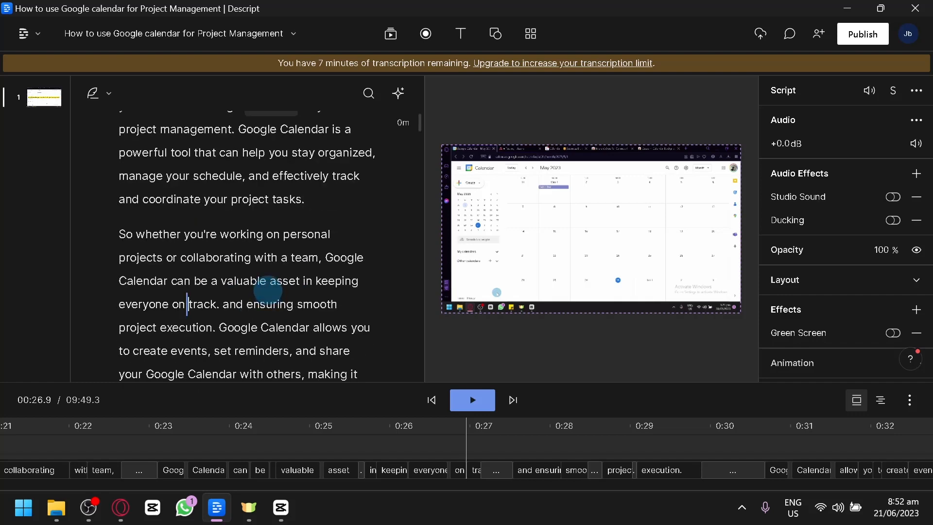
scroll(253, 272, "up", 3)
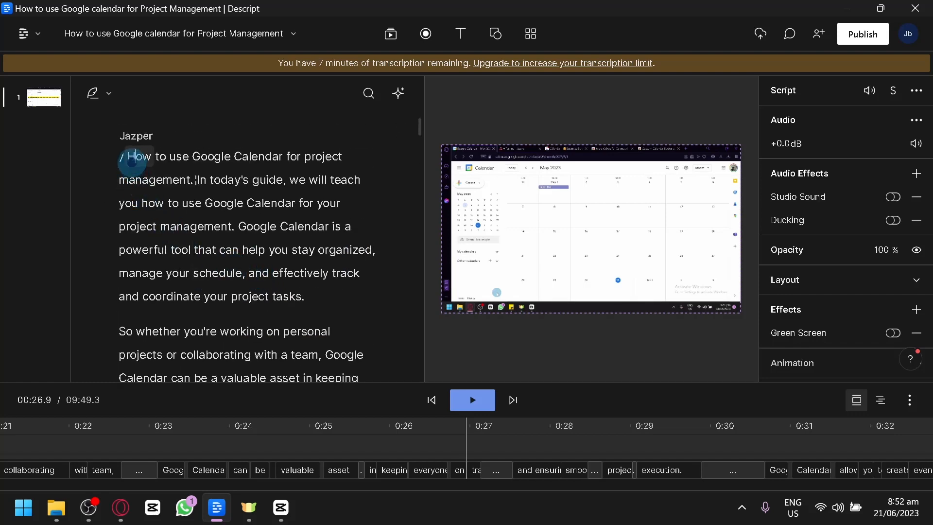
left_click(128, 158)
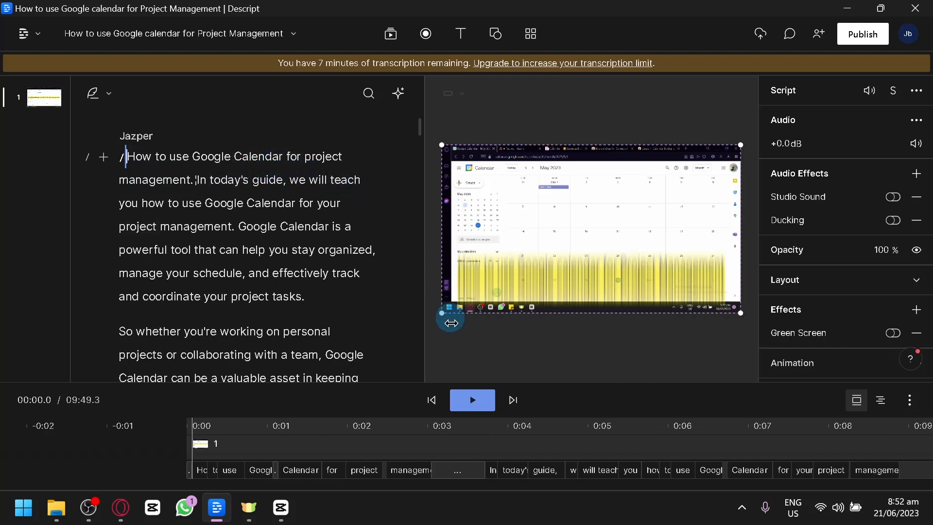
Play the script's opening sentence and stop playback once "management." has been spoken.
left_click(488, 406)
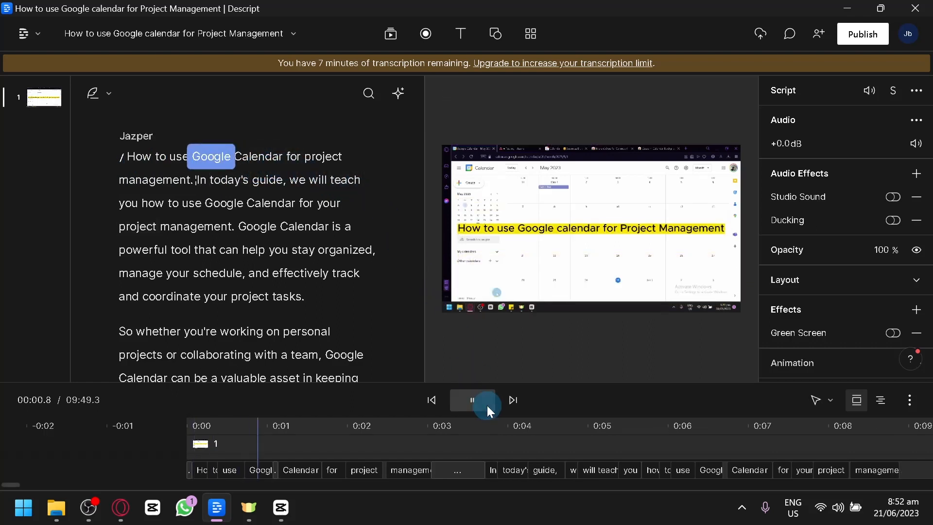
left_click(487, 404)
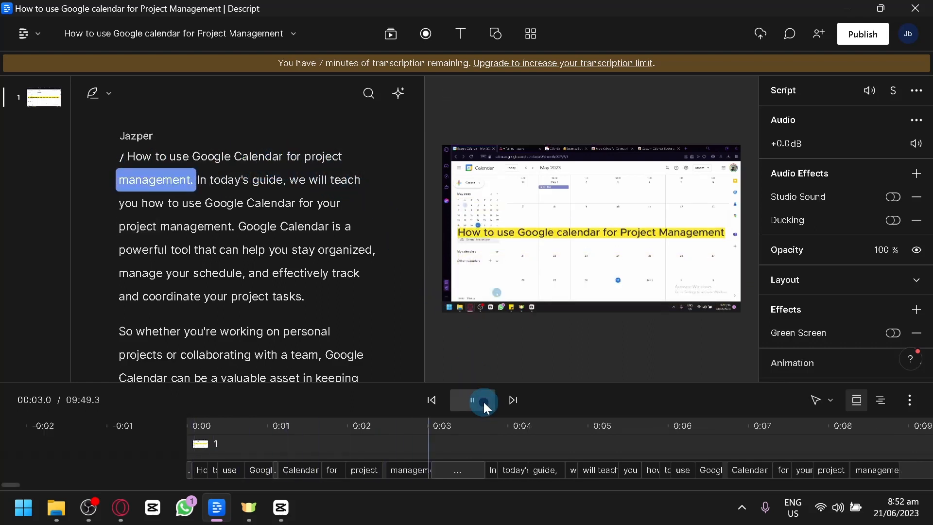
left_click(199, 179)
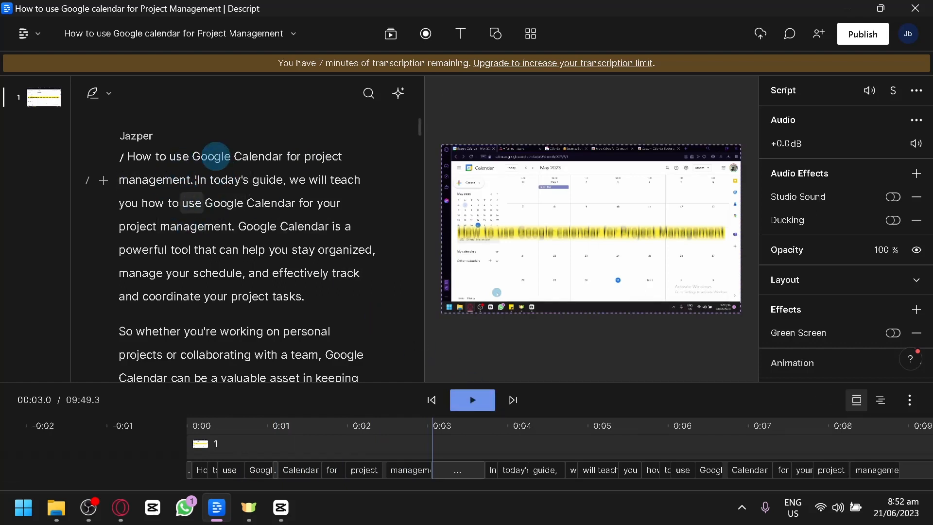
Delete the words "for project management" from the end of the script's opening sentence.
left_click(191, 185)
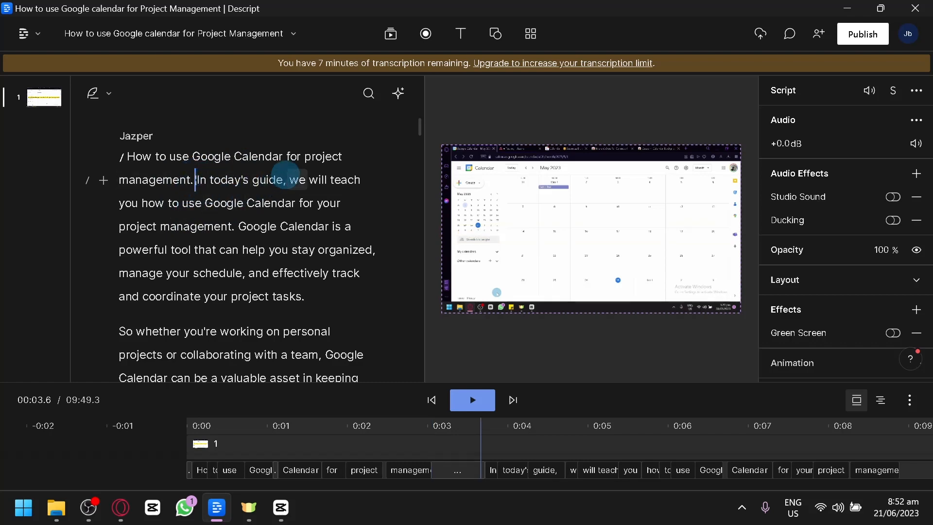
key("BackSpace")
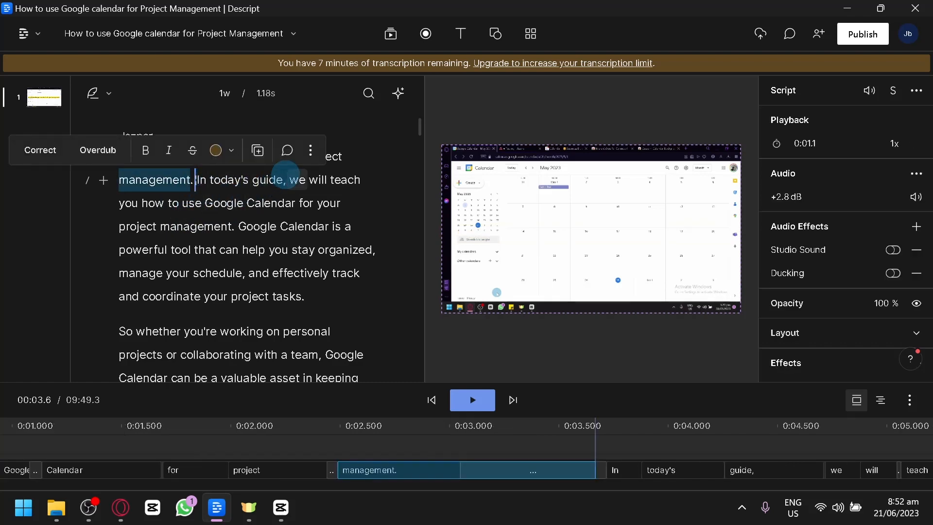
key("BackSpace")
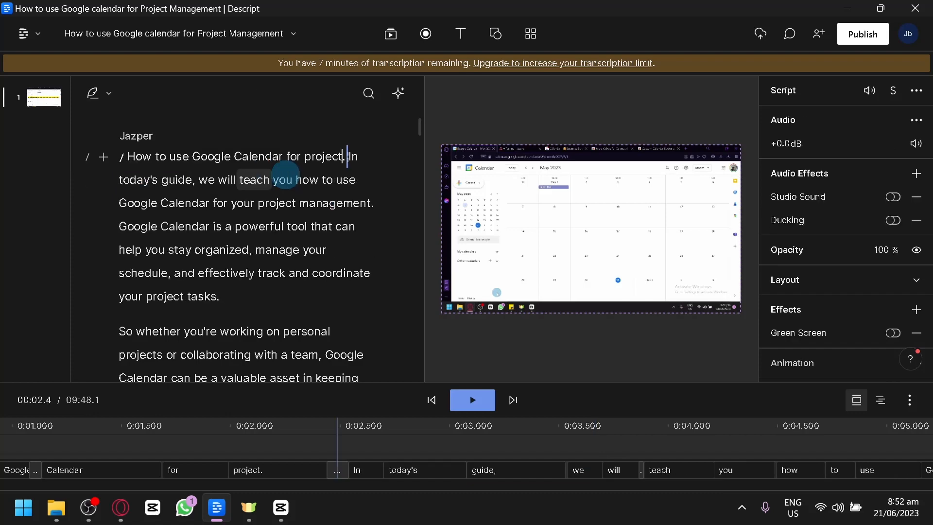
key("BackSpace")
key("BackSpace")
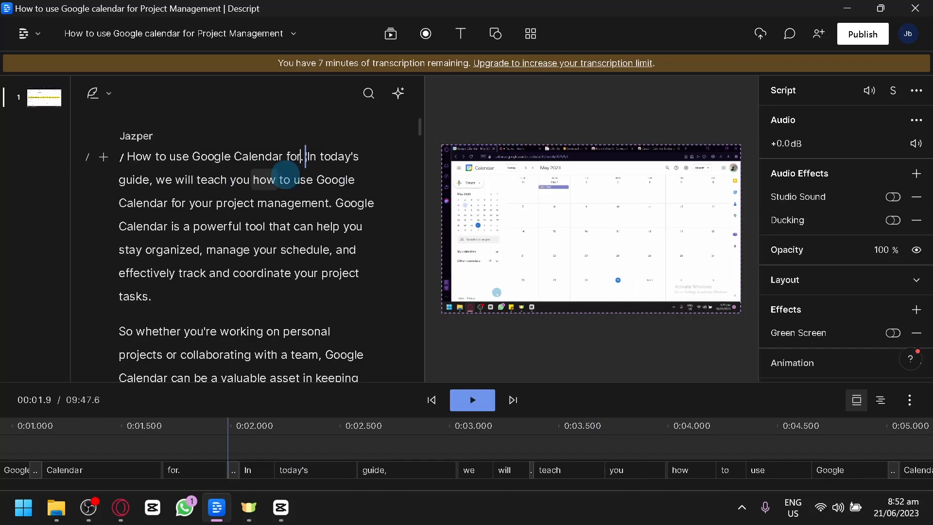
key("BackSpace")
key("BackSpace")
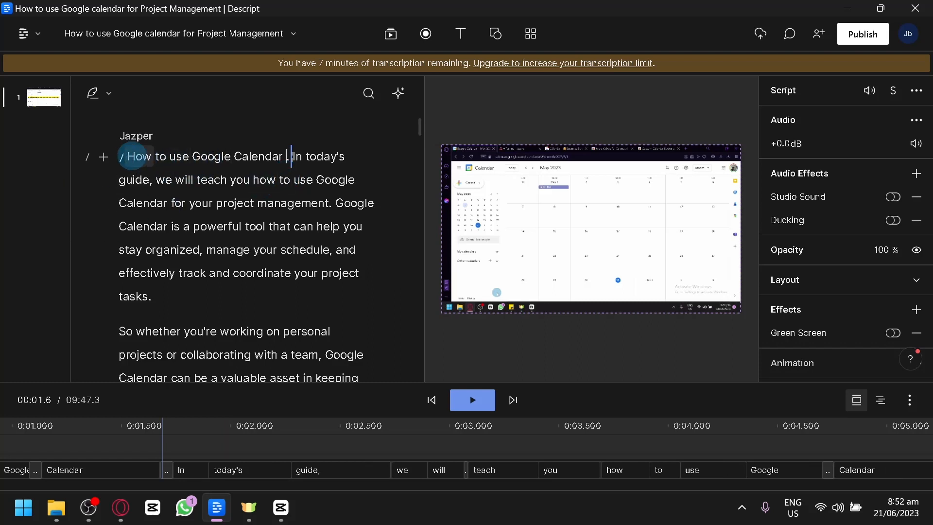
Play the shortened opening from the script's first word and stop shortly after the cut.
left_click(127, 157)
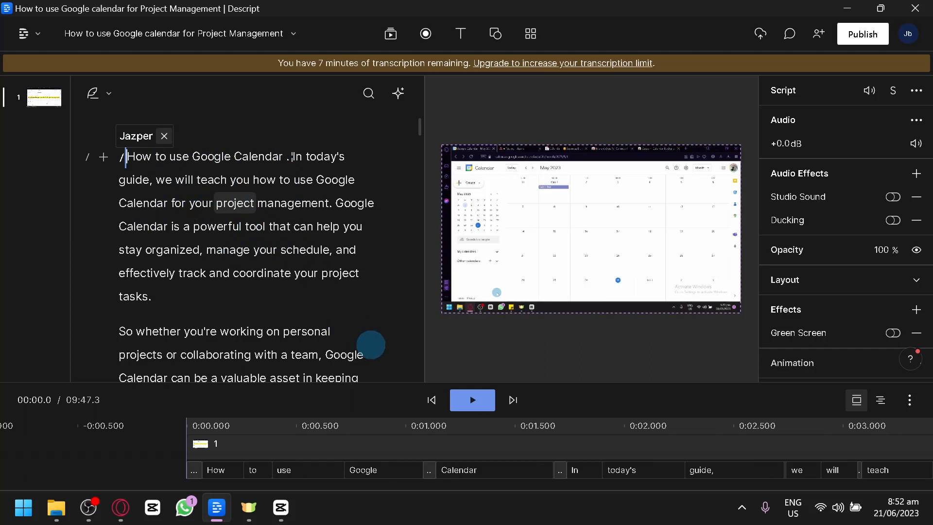
left_click(463, 404)
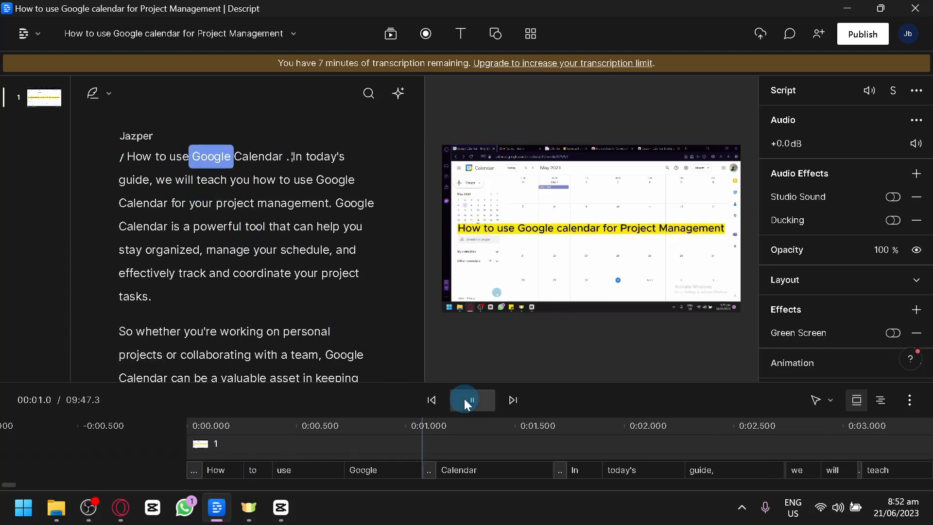
left_click(468, 400)
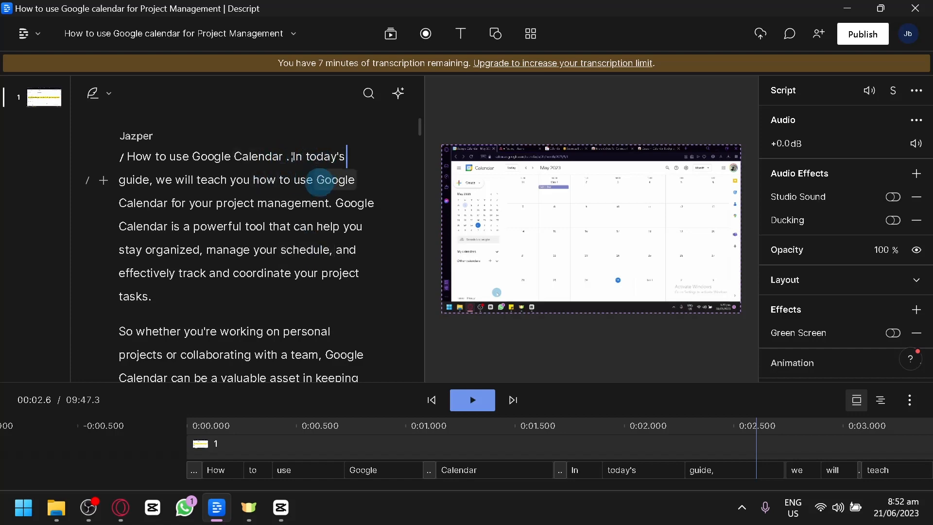
Look through the first paragraphs and move the playhead to the end of the one closing with "project related activities.".
scroll(328, 268, "down", 4)
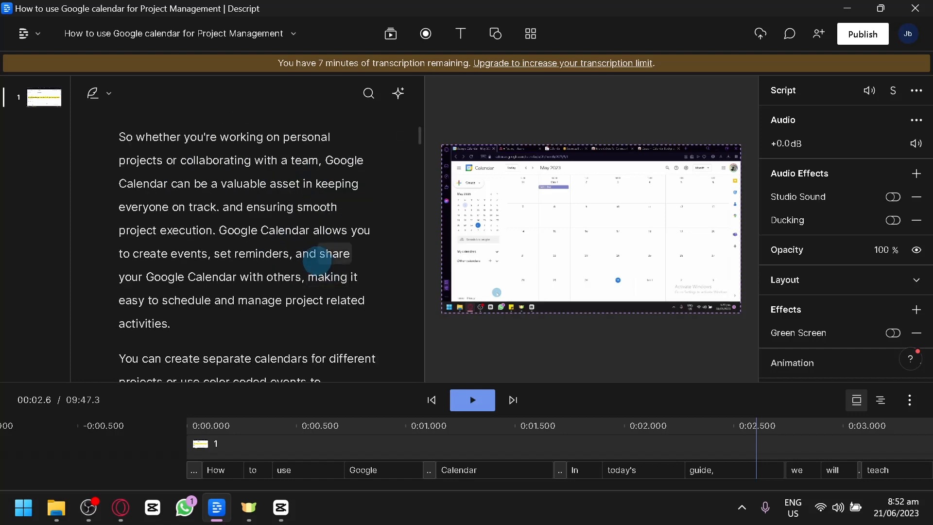
scroll(146, 141, "up", 4)
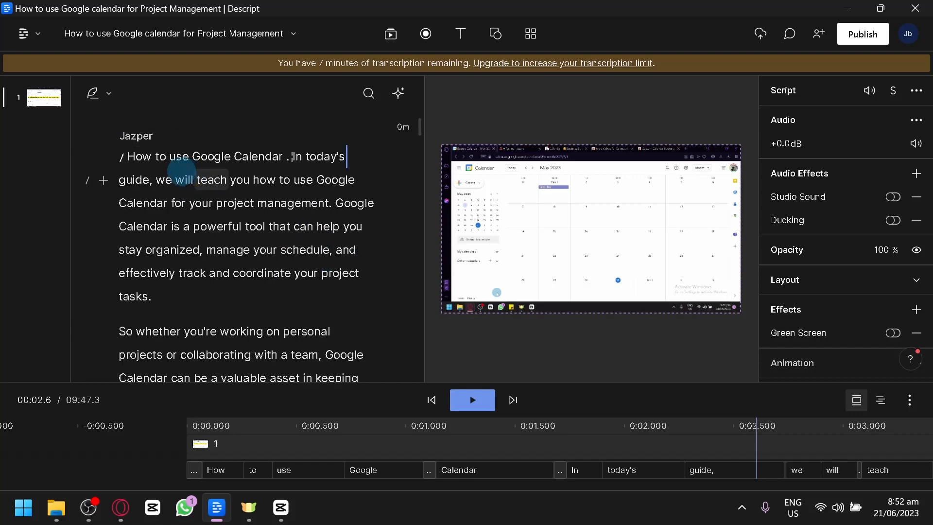
scroll(182, 165, "down", 2)
scroll(242, 174, "down", 4)
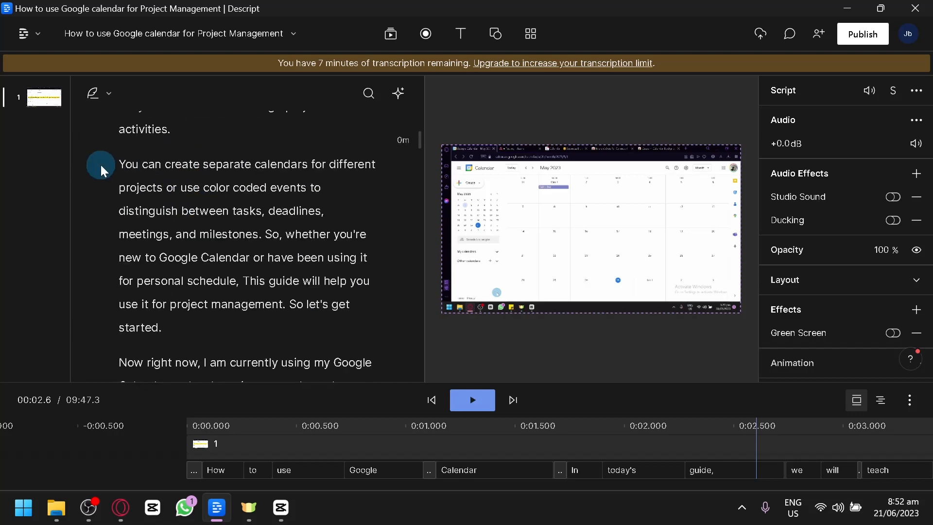
scroll(98, 167, "up", 4)
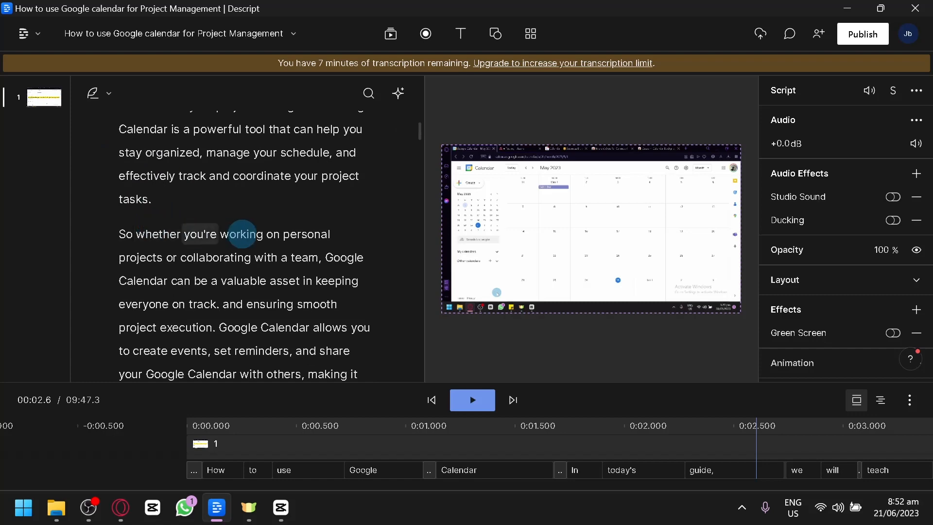
scroll(252, 284, "down", 4)
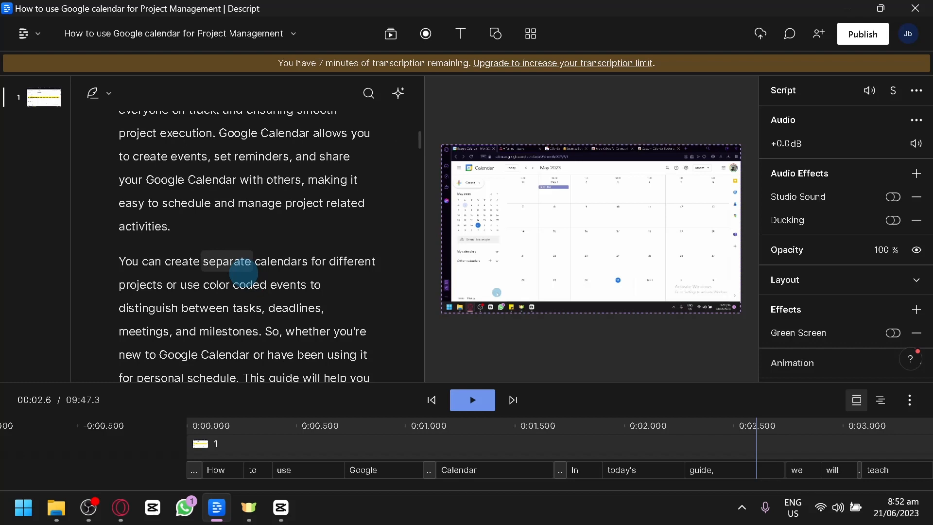
left_click(237, 202)
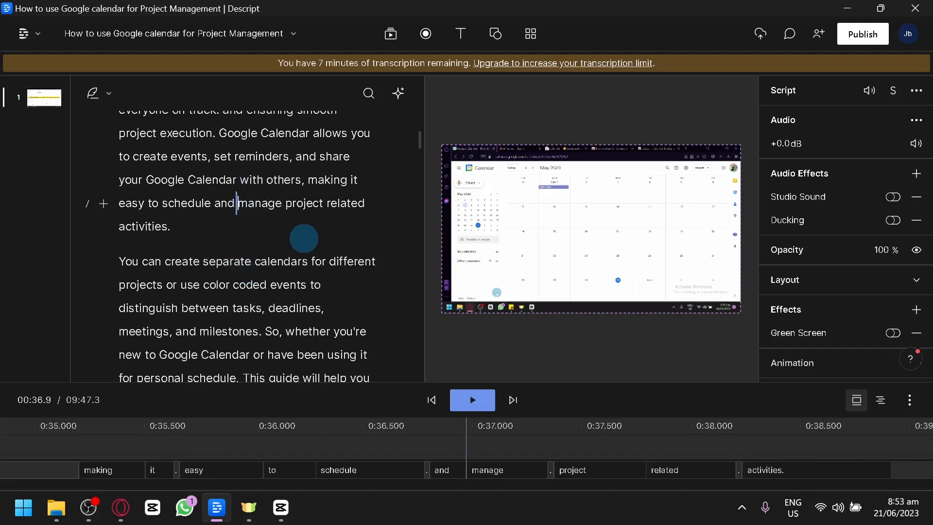
left_click(238, 231)
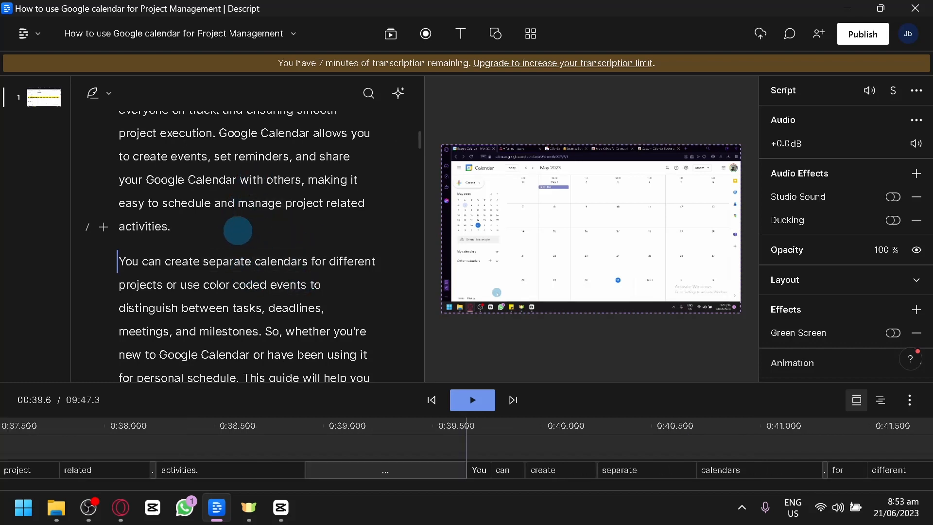
Examine the quick actions that can be inserted after "activities." and close the list without choosing one.
left_click(103, 227)
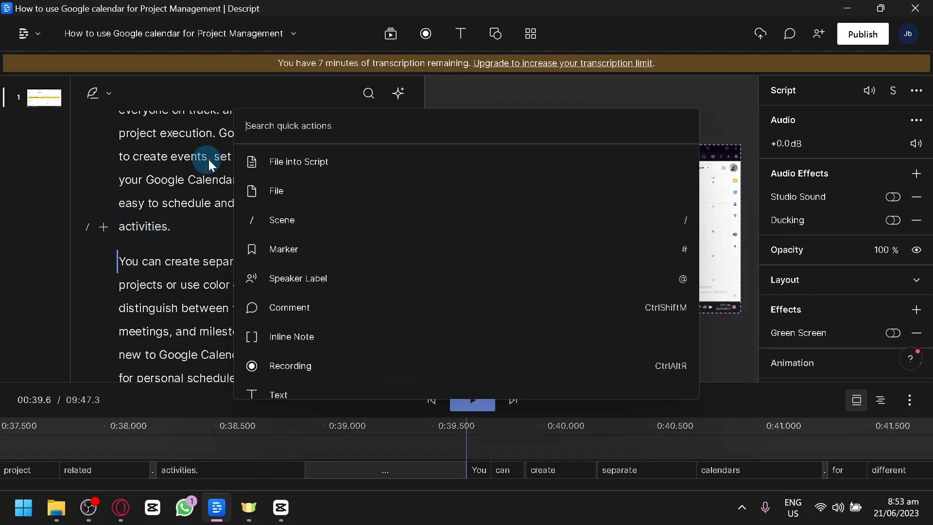
scroll(287, 233, "down", 3)
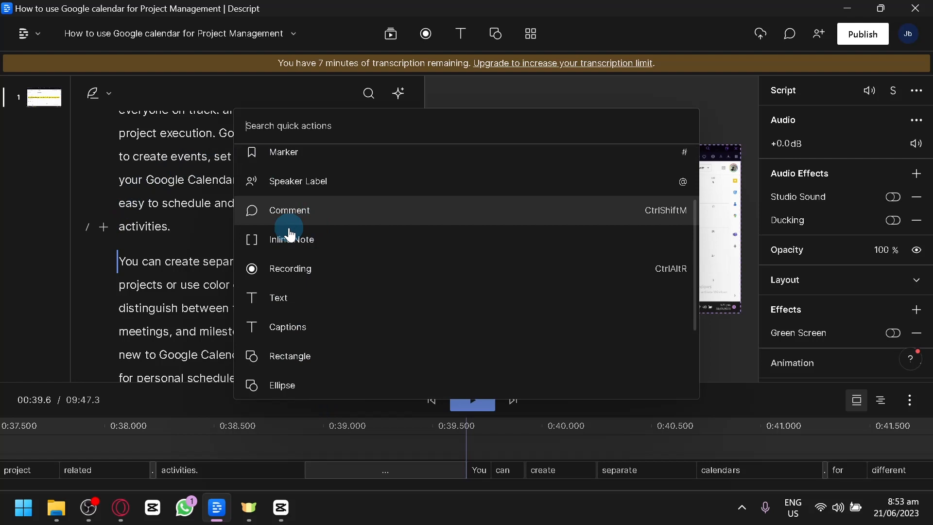
left_click(204, 235)
Switch to write mode and add the sentence "Google calendar is very useful and fun." after "activities.".
left_click(93, 95)
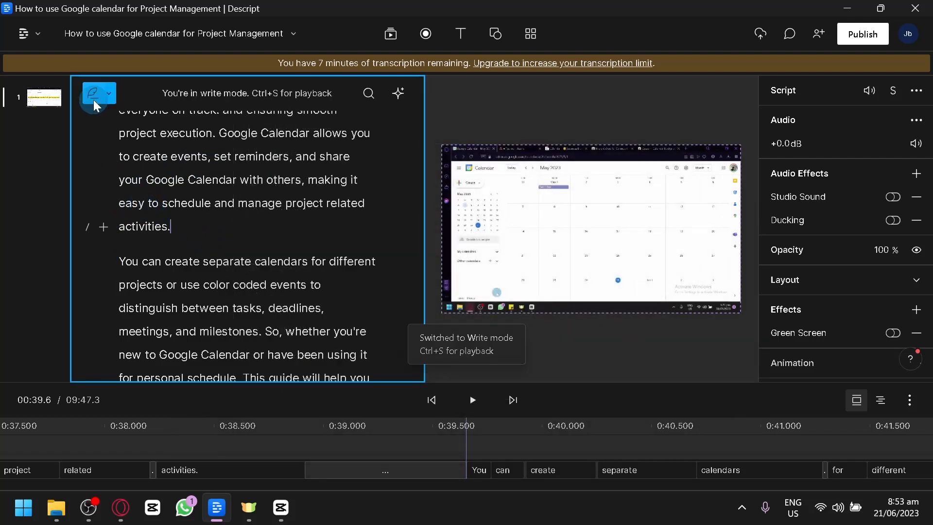
left_click(189, 228)
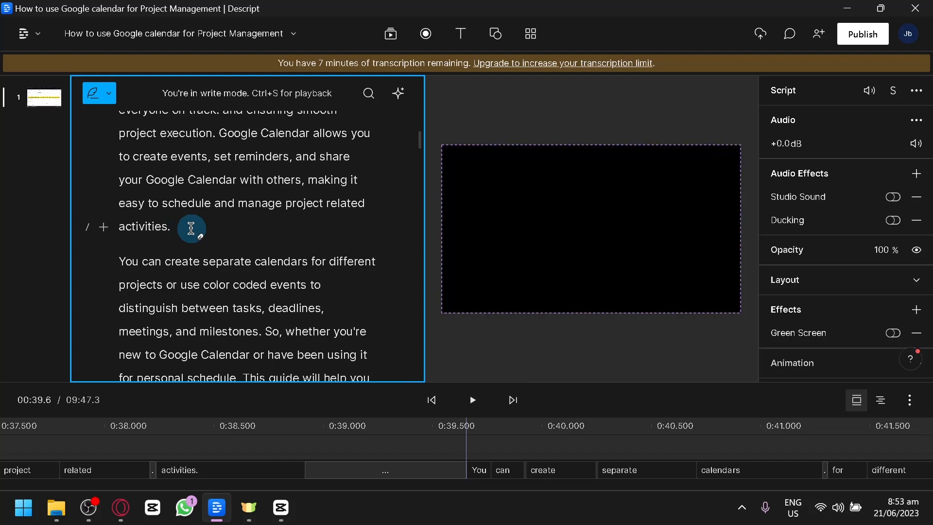
type("Google calenda")
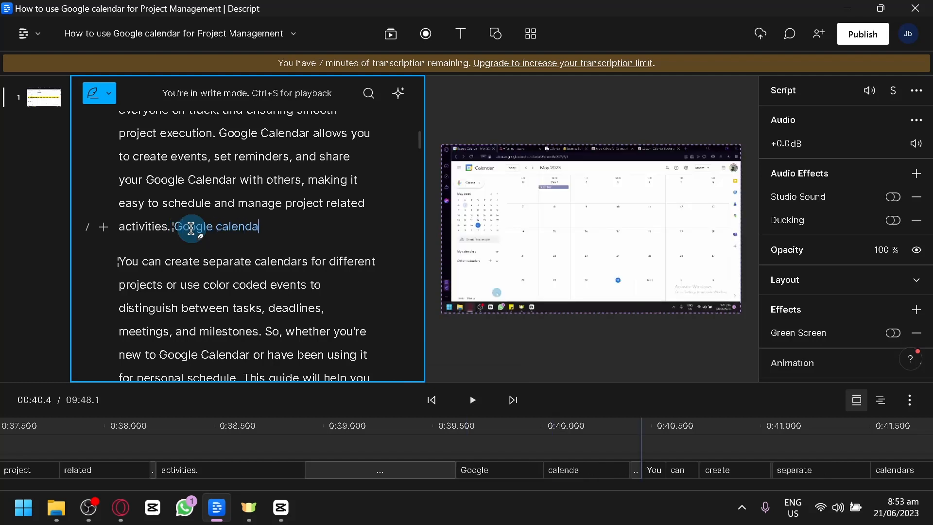
type("r is very us")
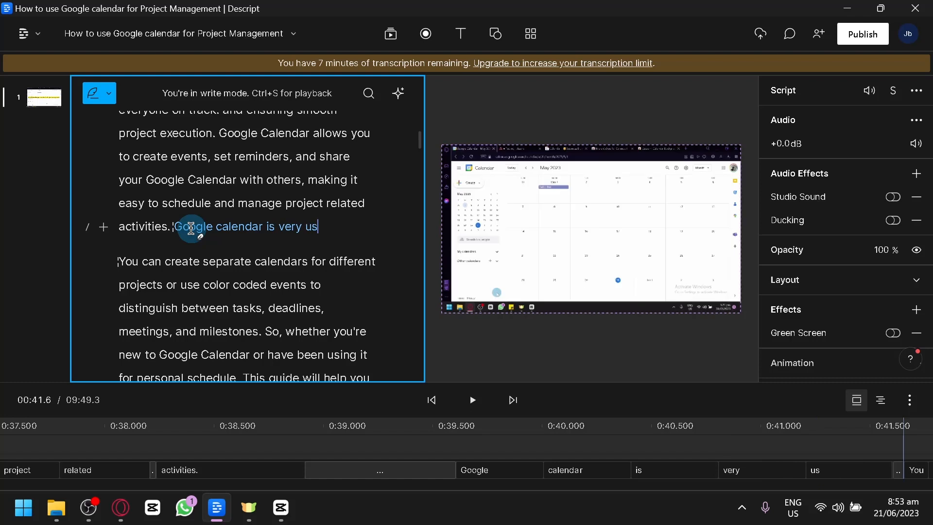
type("eful and fun")
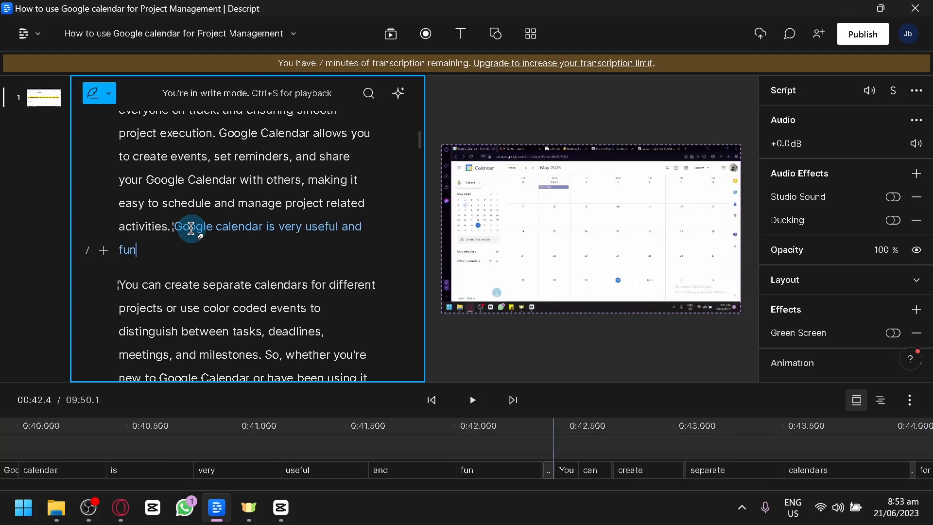
type(".")
Open the speaker label at the start of the script and choose the first listed speaker.
scroll(193, 234, "up", 5)
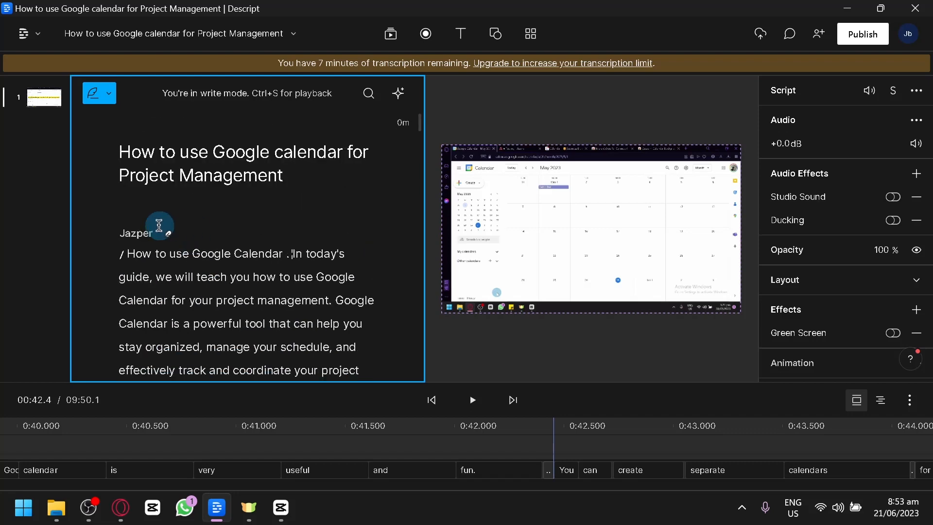
left_click(142, 237)
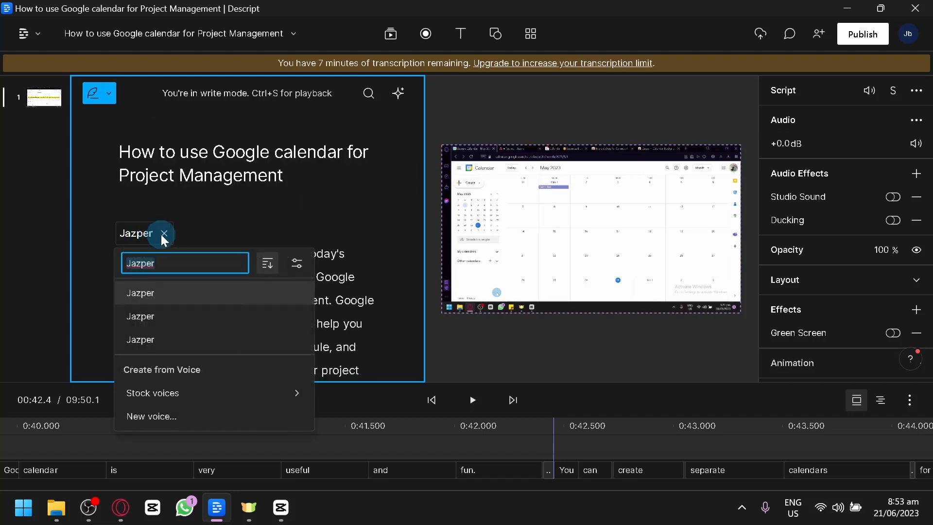
left_click(173, 294)
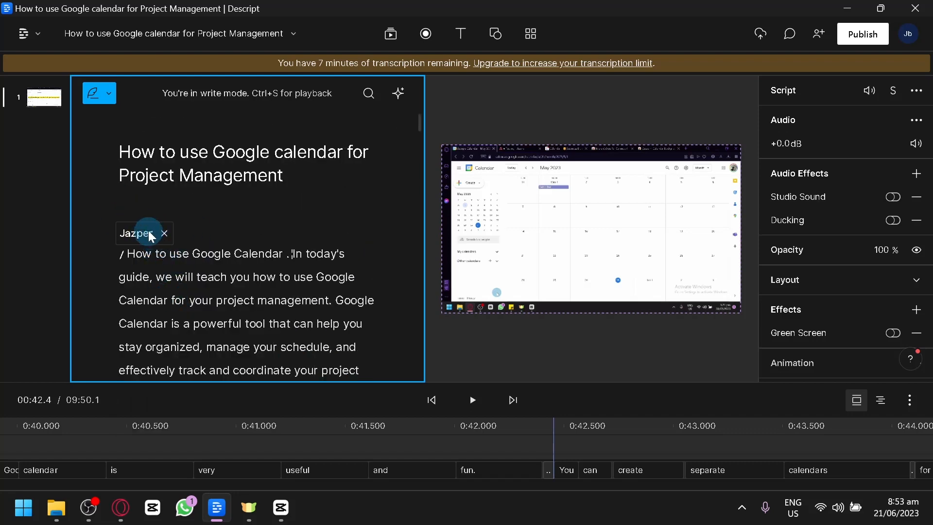
Play the script from "schedule" through the added Google calendar sentence, then stop playback.
scroll(148, 231, "down", 10)
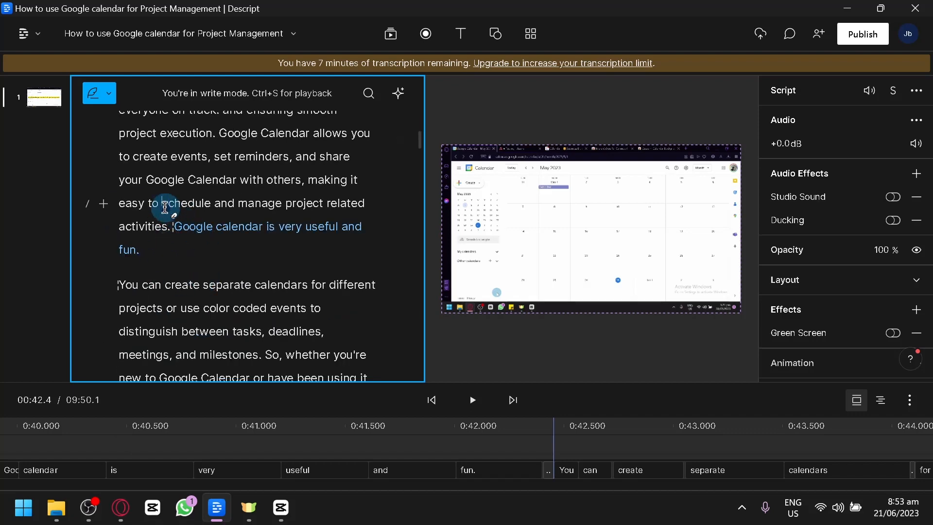
left_click(164, 207)
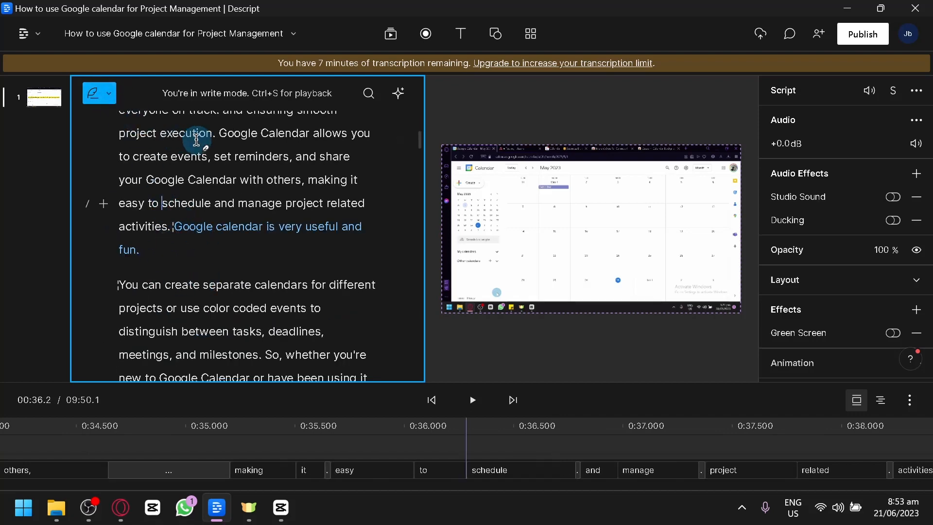
key("space")
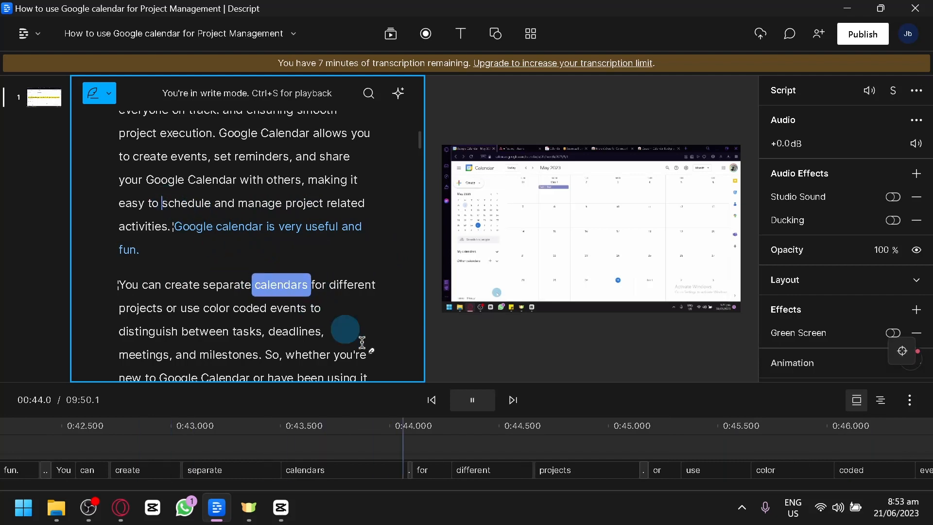
left_click(473, 400)
Leave write mode and place the playhead just before the added sentence "Google calendar is very useful and fun.".
double_click(185, 233)
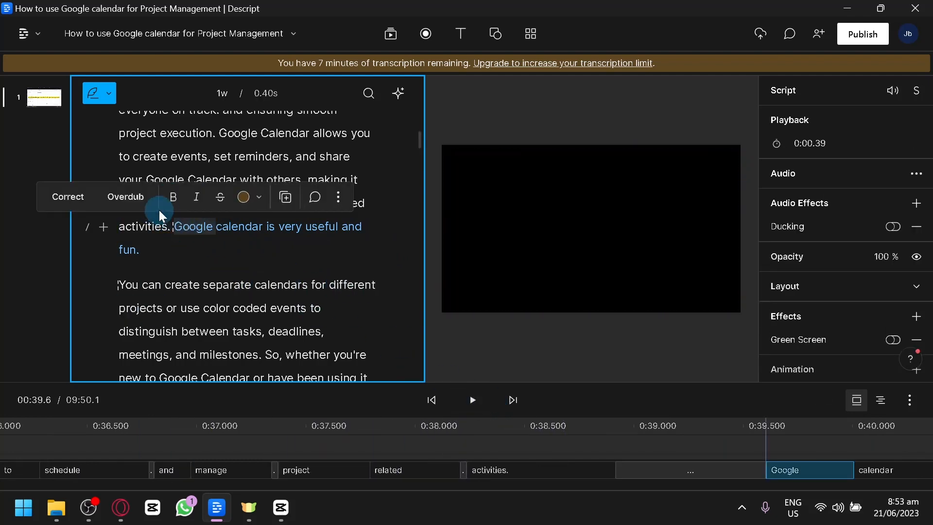
left_click(187, 236)
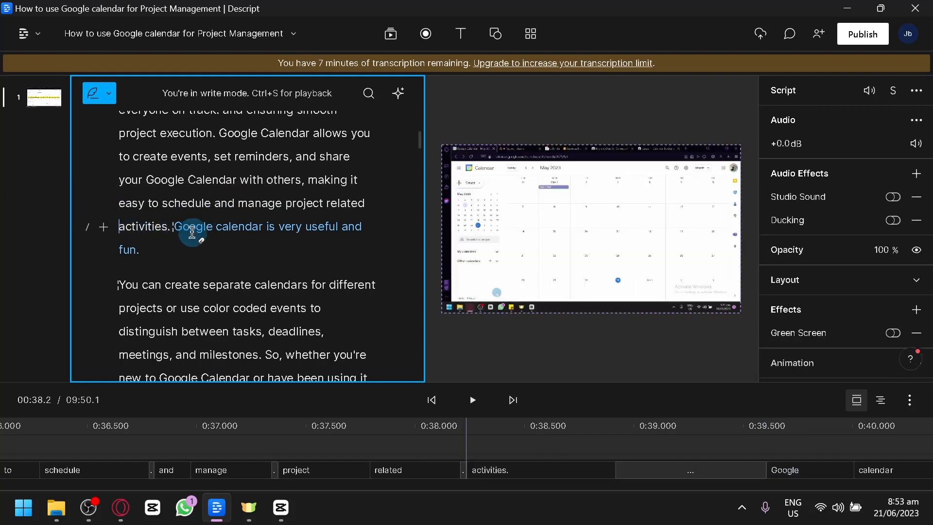
left_click(92, 95)
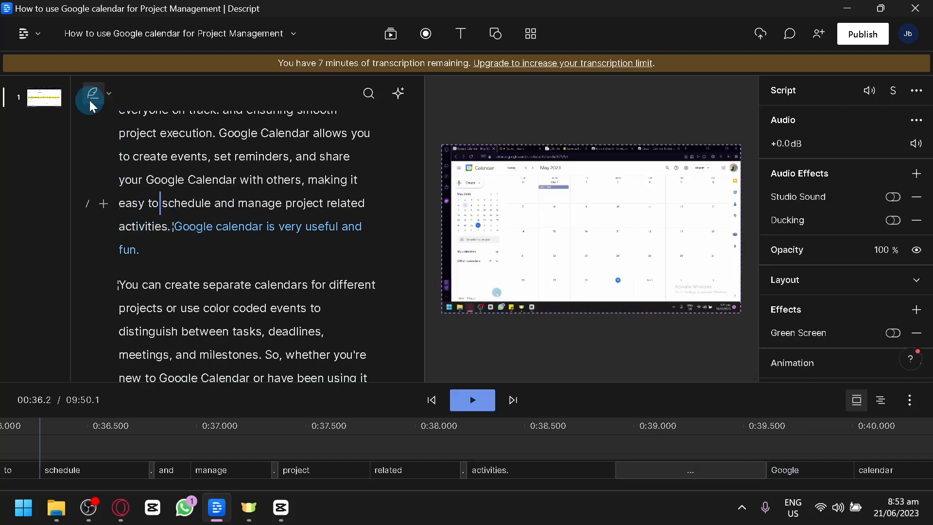
left_click(170, 226)
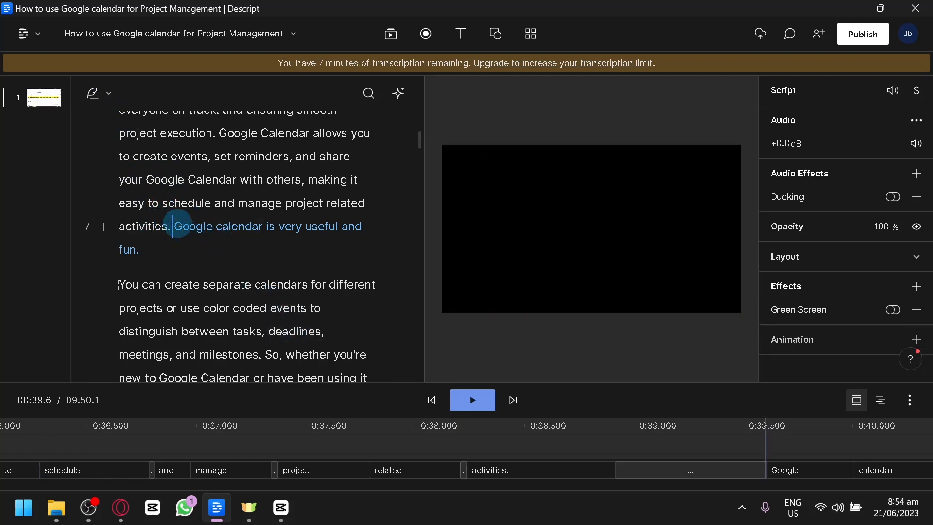
Play the added sentence "Google calendar is very useful and fun.", stop playback, and return the playhead to its start.
left_click(481, 402)
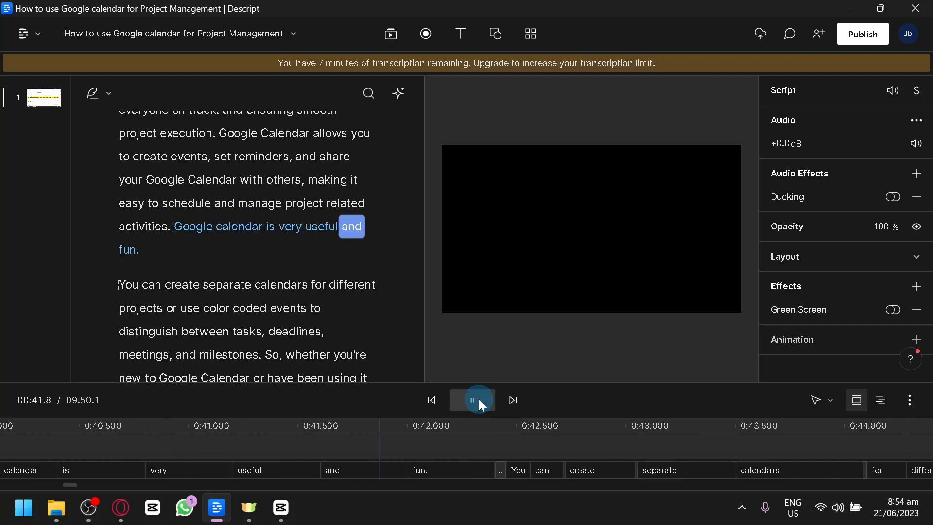
left_click(479, 403)
left_click(181, 226)
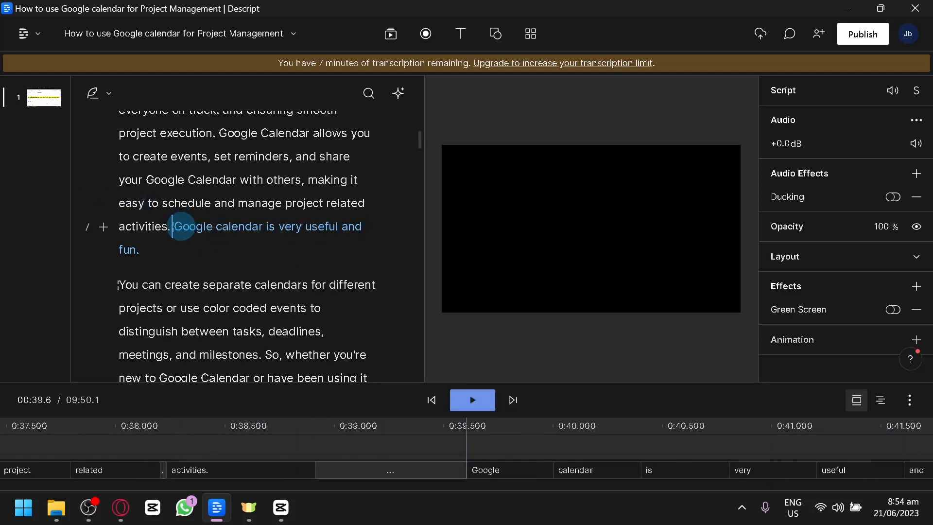
Select the added Google calendar sentence, view the speaker's Overdub voice choices, and close the speaker settings without assigning one.
triple_click(180, 229)
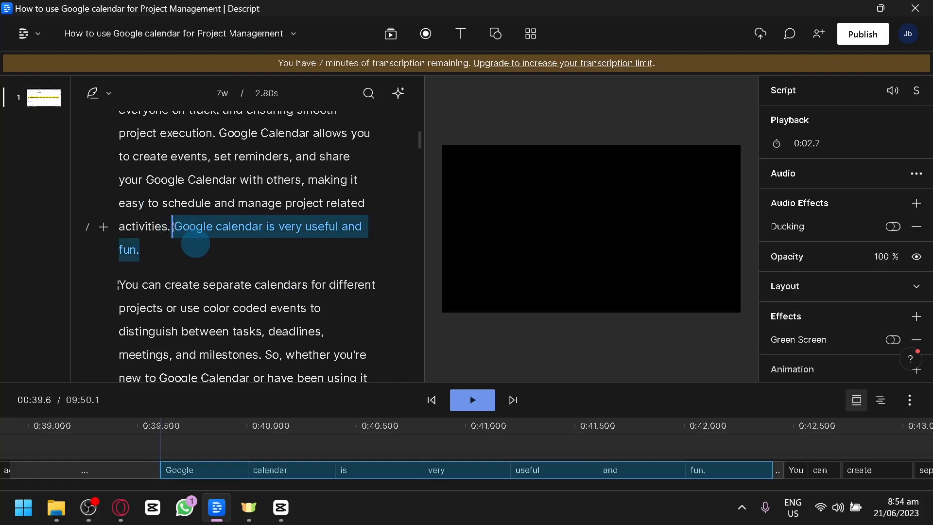
left_click(176, 199)
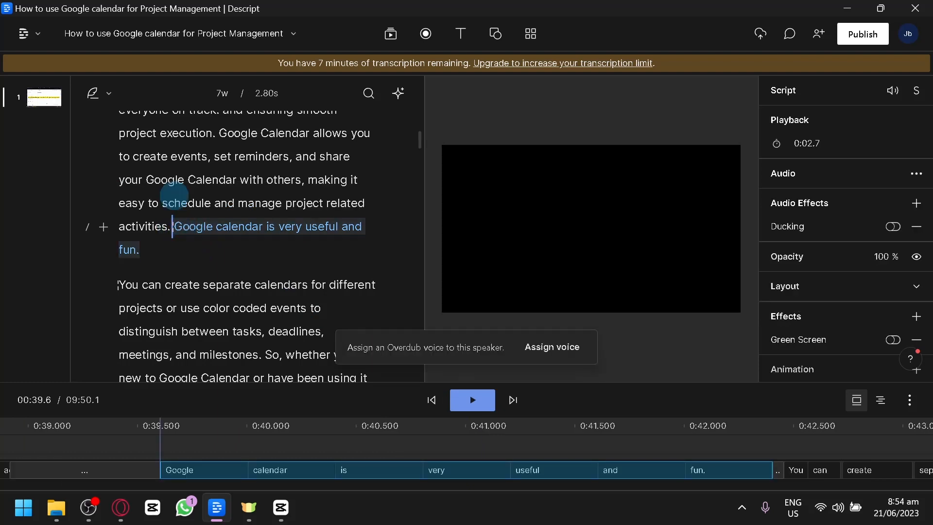
left_click(558, 340)
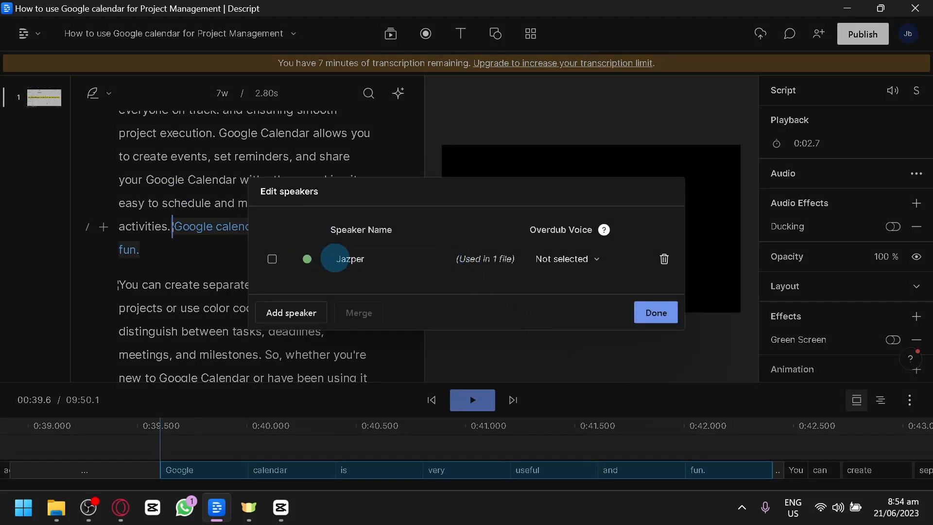
left_click(596, 259)
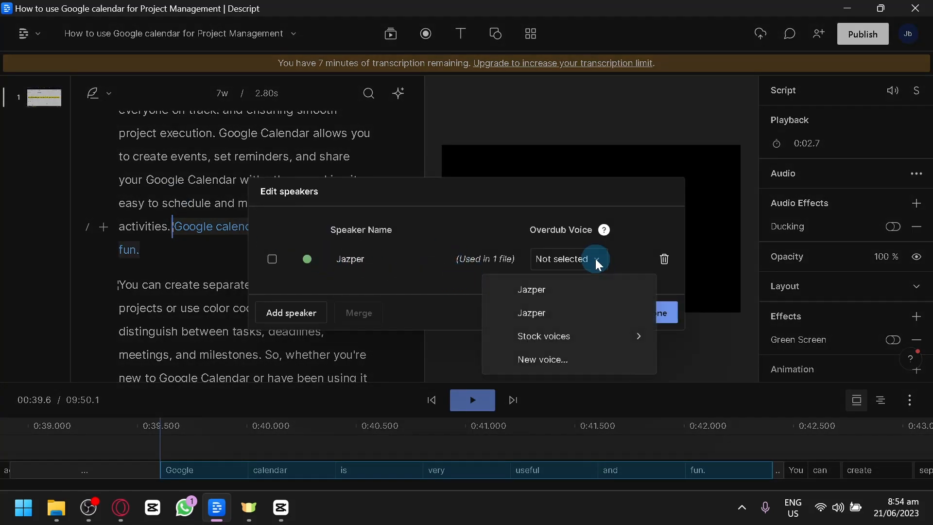
left_click(654, 309)
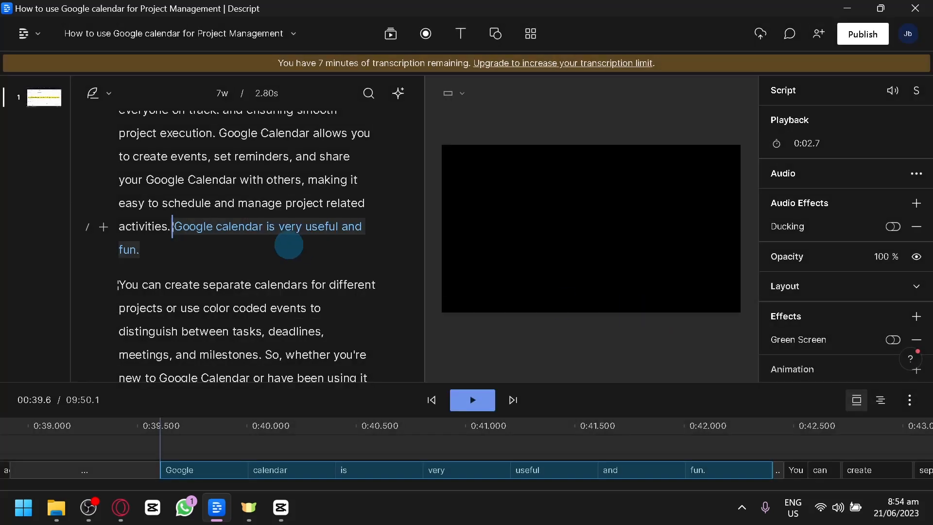
Play the script from "to schedule" into the added Google calendar sentence, then stop playback.
left_click_drag(150, 202, 199, 243)
left_click(115, 174)
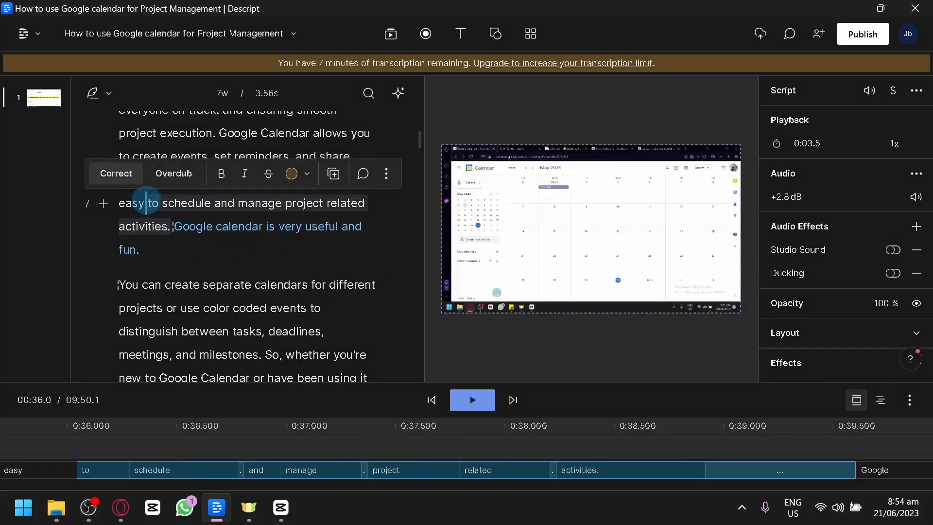
left_click(194, 228)
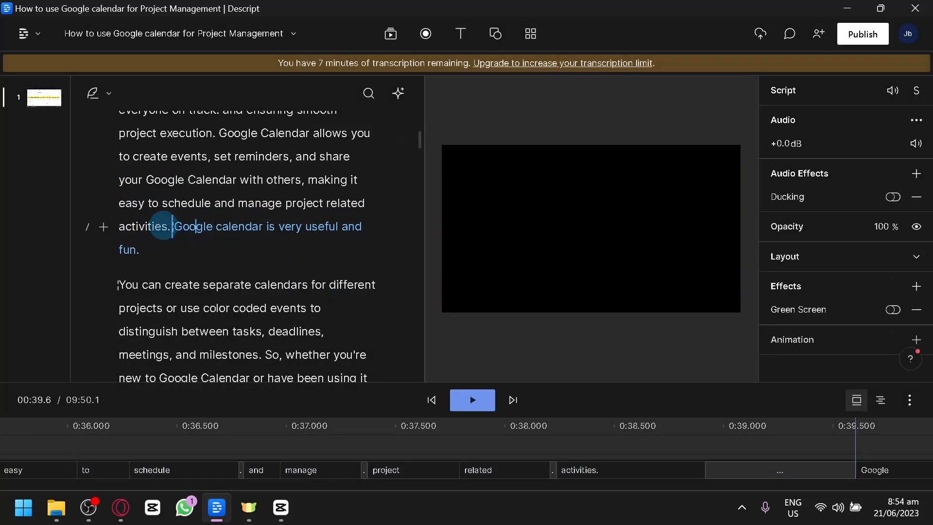
left_click(144, 200)
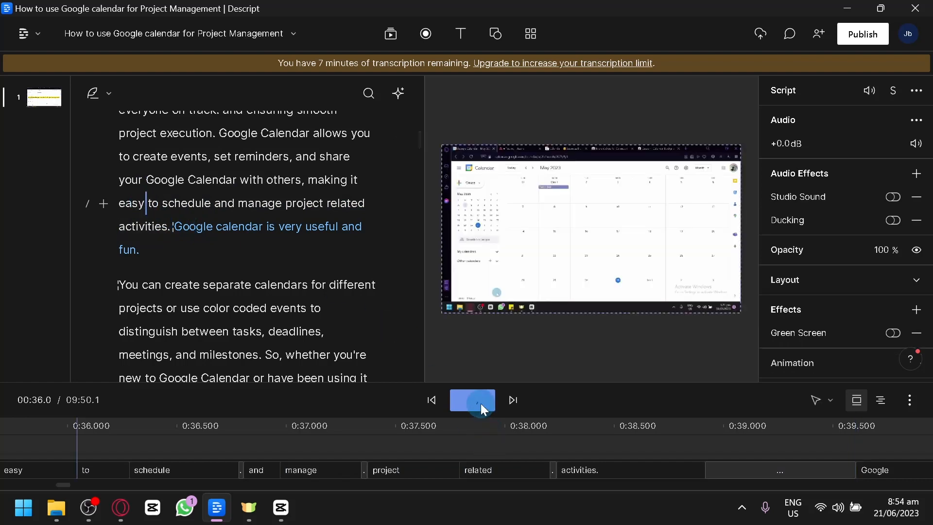
left_click(480, 403)
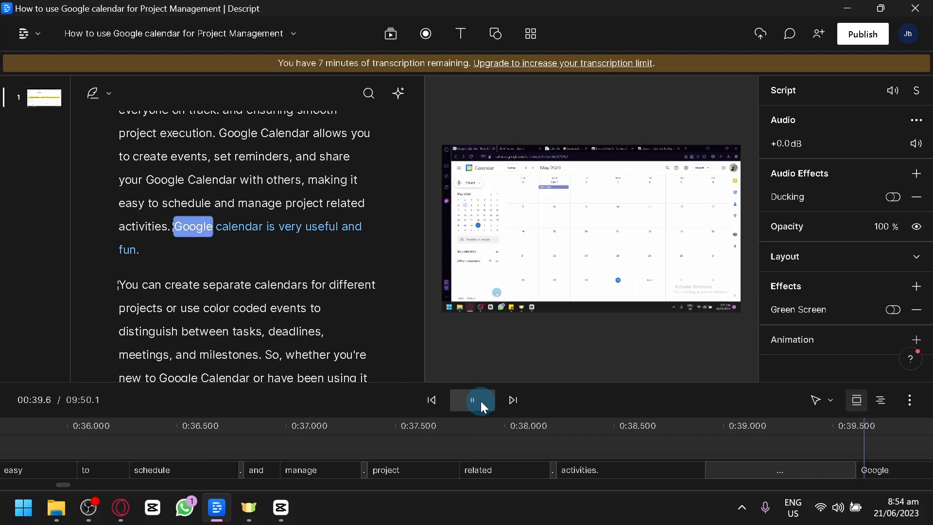
left_click(481, 402)
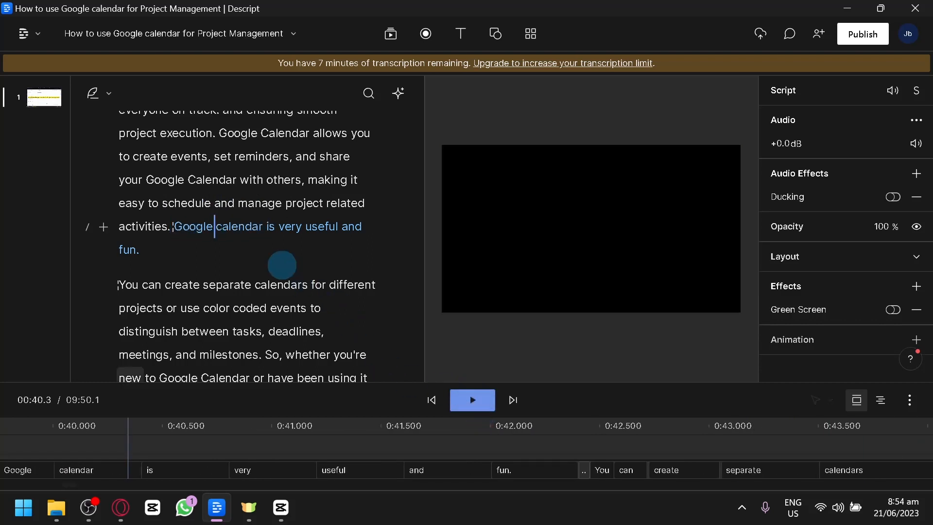
left_click(235, 226)
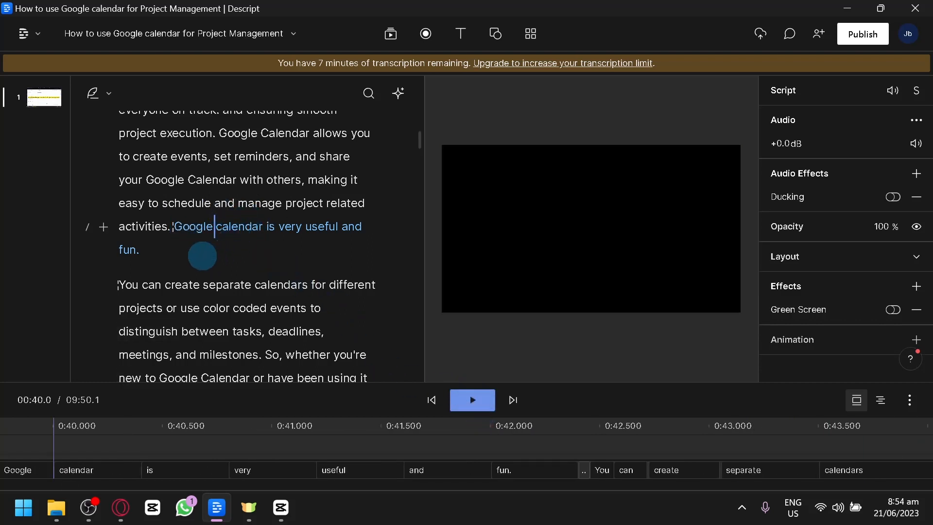
Select the added Google calendar sentence and choose the stock voice Henry from the speaker label at the script's start.
left_click_drag(202, 223, 204, 246)
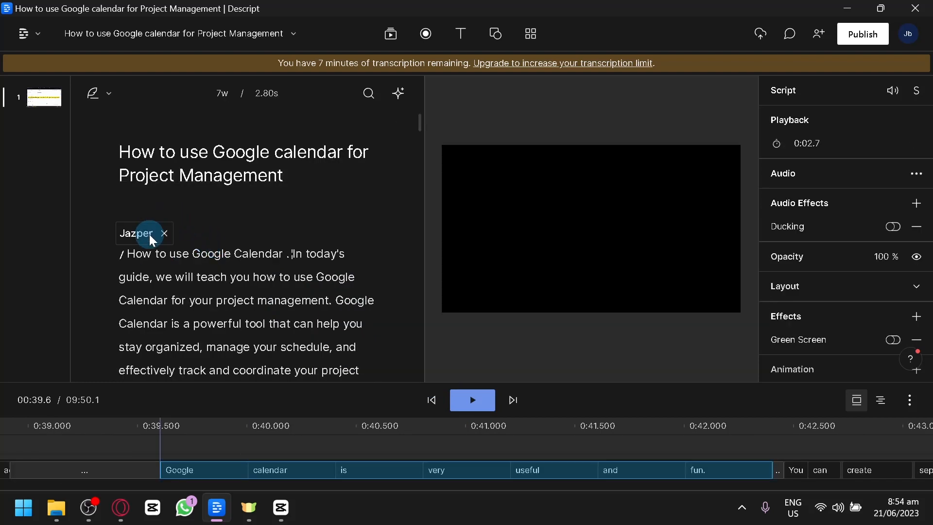
left_click(146, 233)
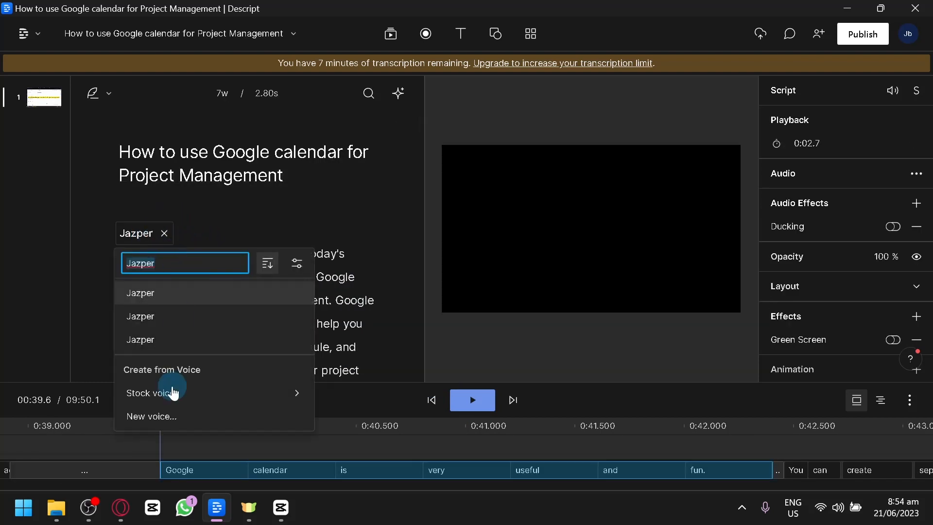
left_click(318, 409)
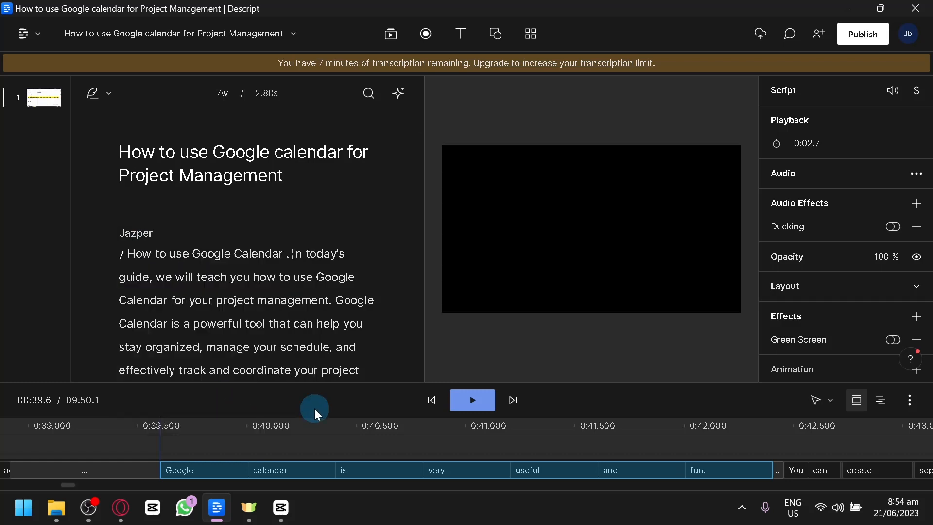
scroll(188, 238, "down", 2)
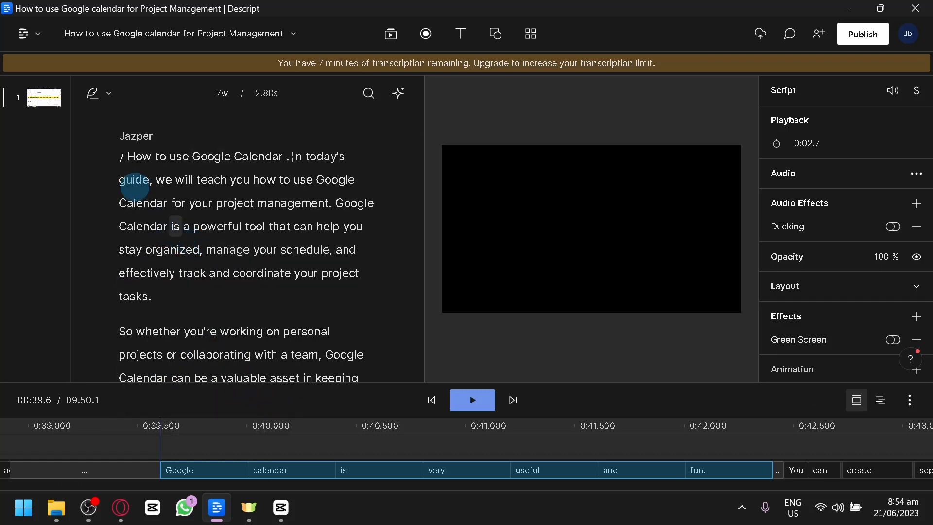
left_click(141, 143)
mouse_move(275, 307)
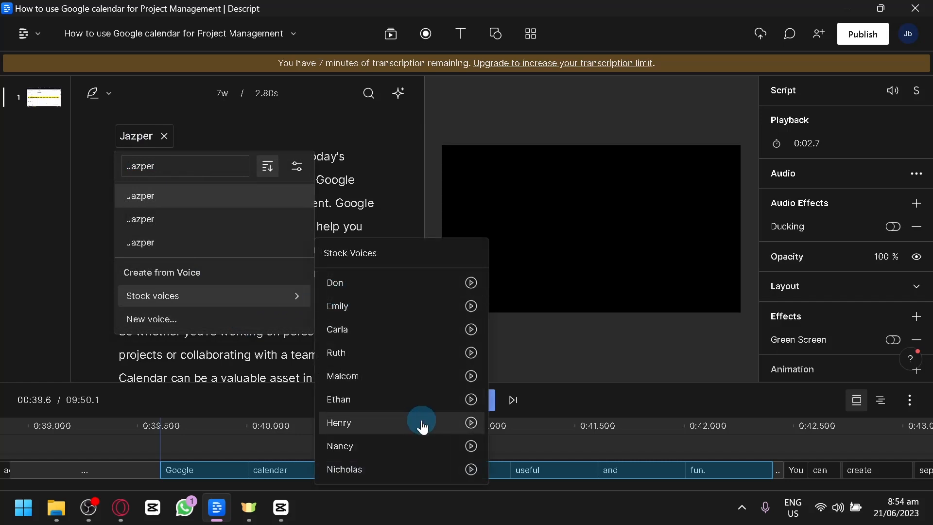
left_click(423, 427)
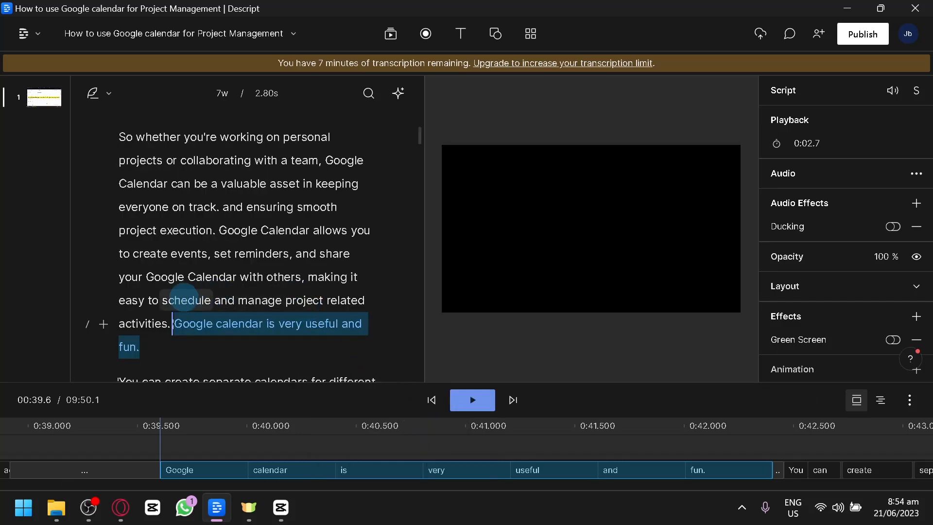
Play the script from "schedule" through the added Google calendar sentence and replay it from "activities.".
left_click(174, 329)
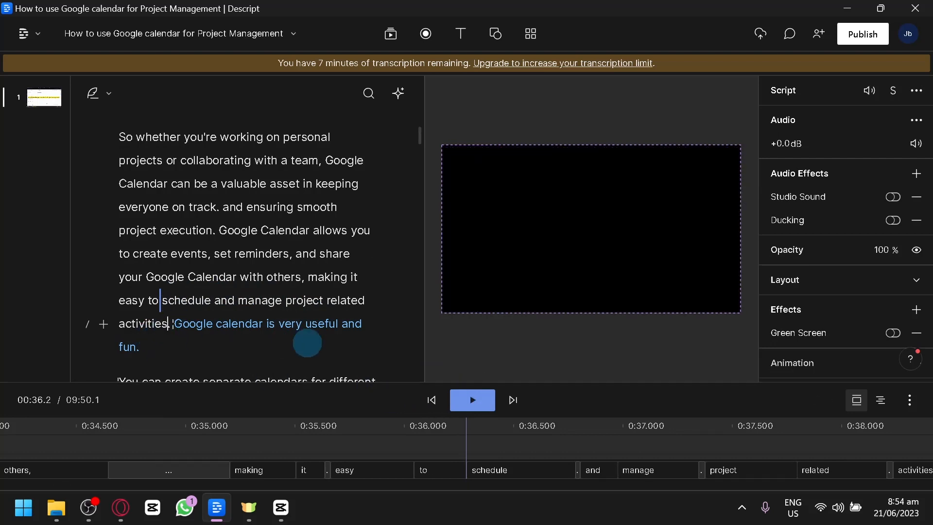
left_click(479, 401)
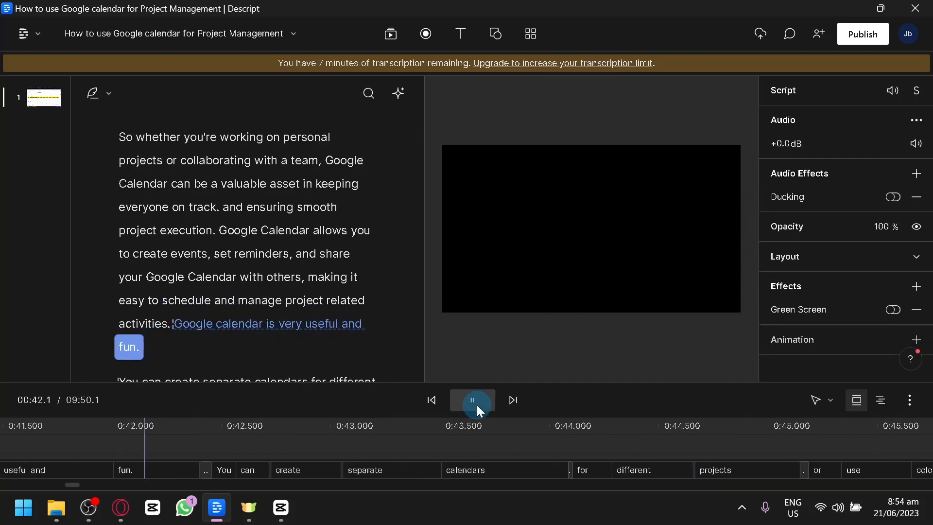
left_click(143, 271)
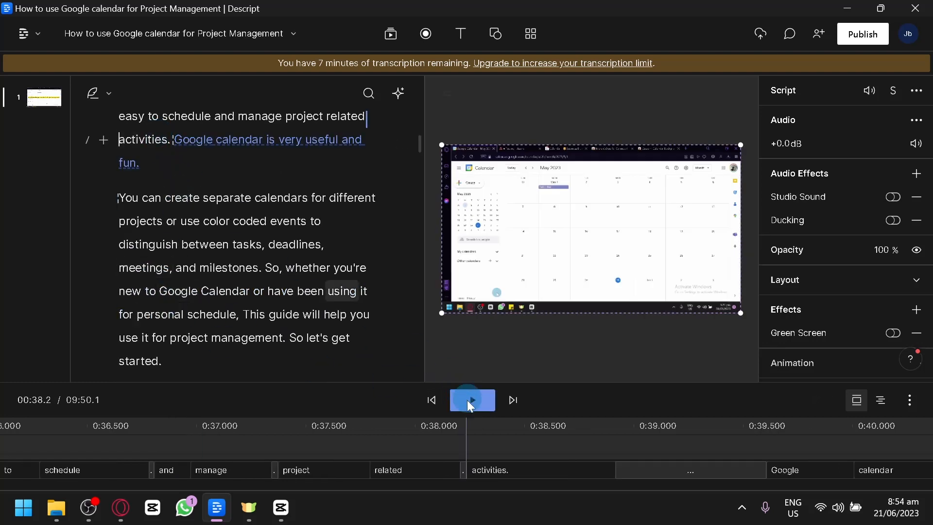
left_click(593, 316)
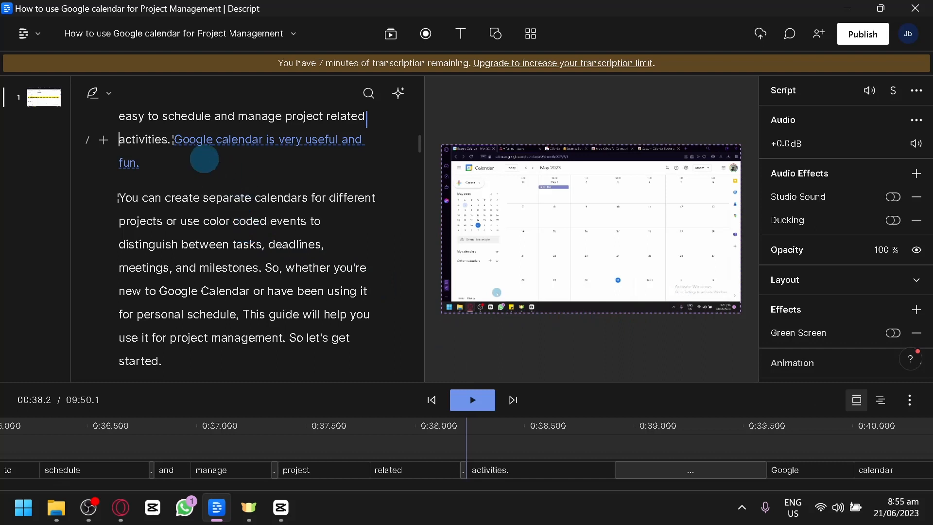
left_click(479, 408)
left_click(406, 358)
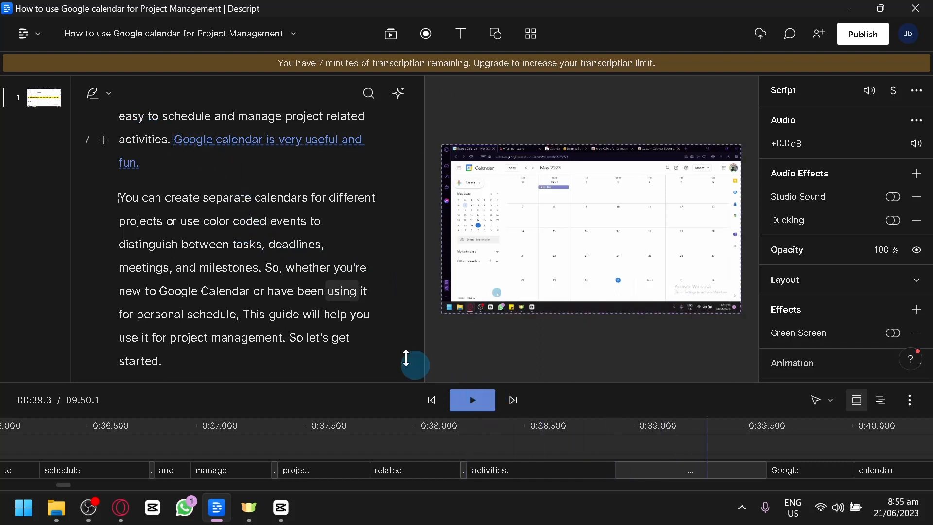
left_click(171, 142)
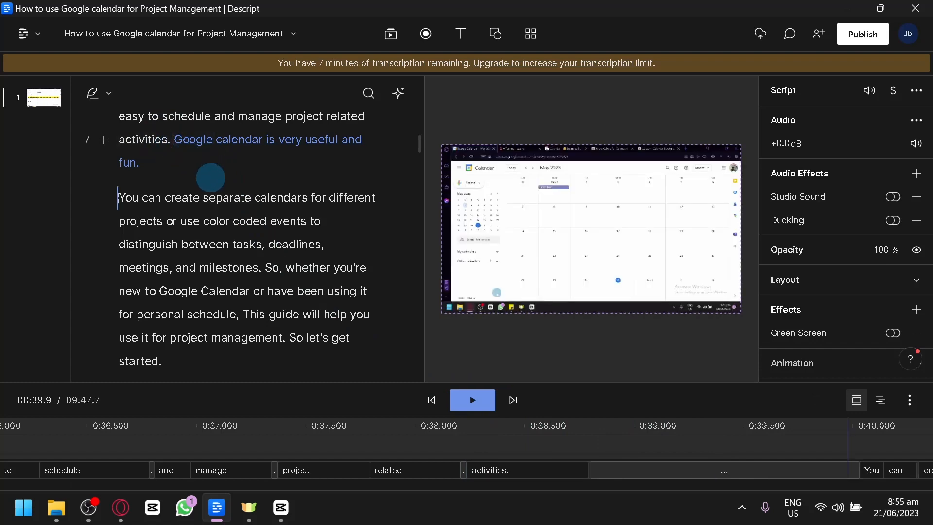
Look over the following script text, the script's audio and effect properties, and the available text element types.
scroll(212, 185, "down", 4)
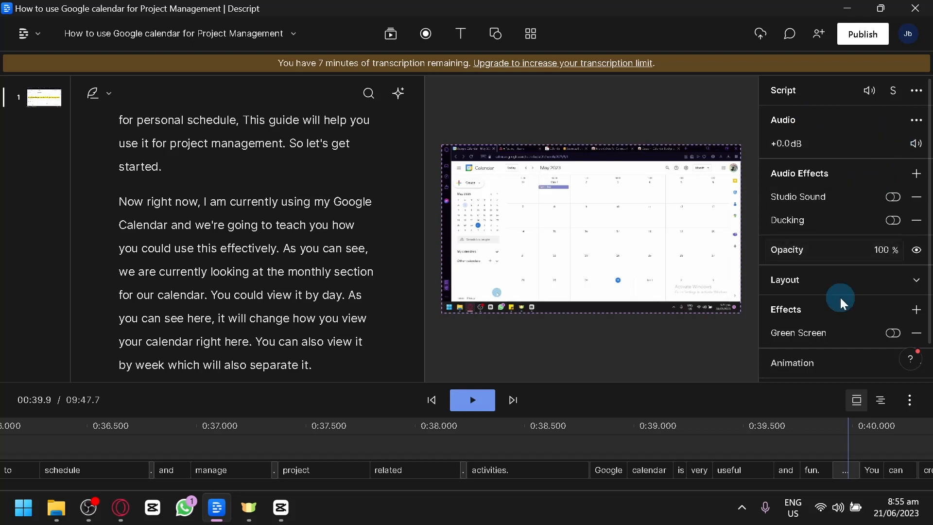
scroll(855, 287, "down", 1)
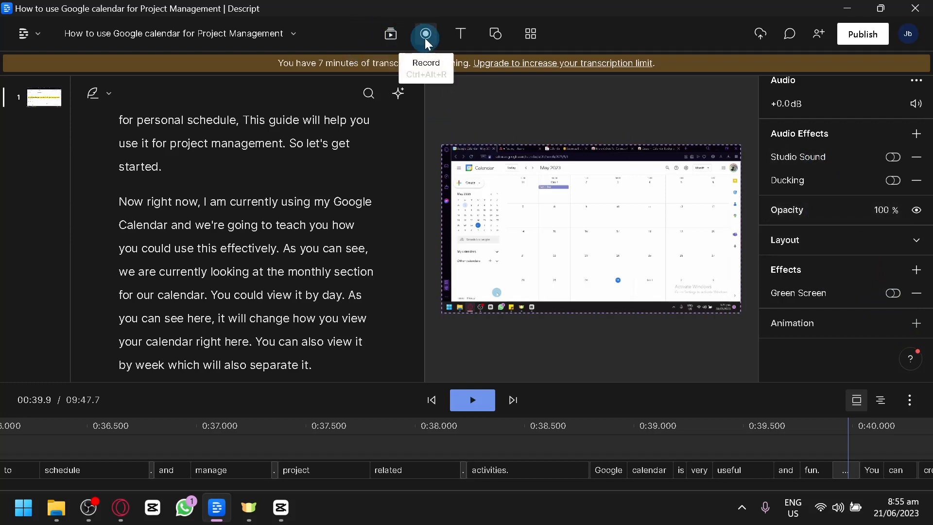
left_click(453, 41)
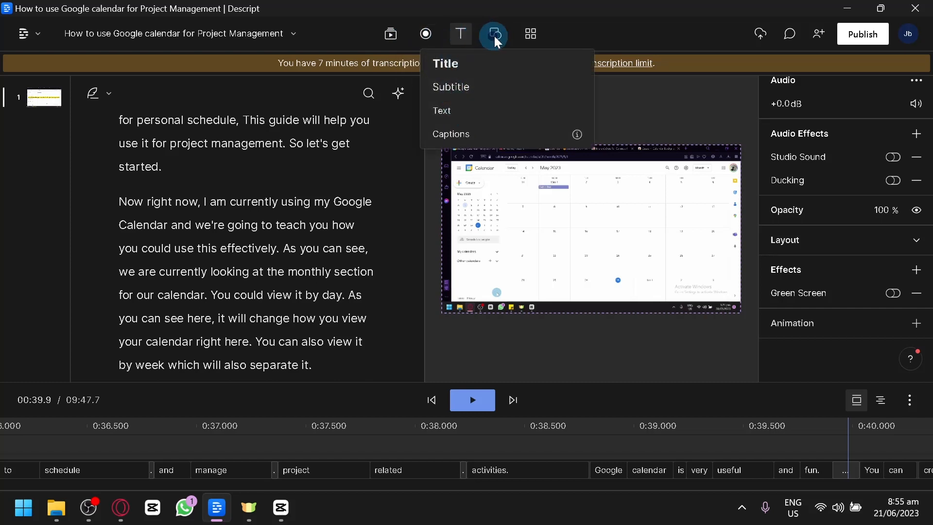
Try a Waveform element on the video, move it slightly up, and delete it.
left_click(494, 37)
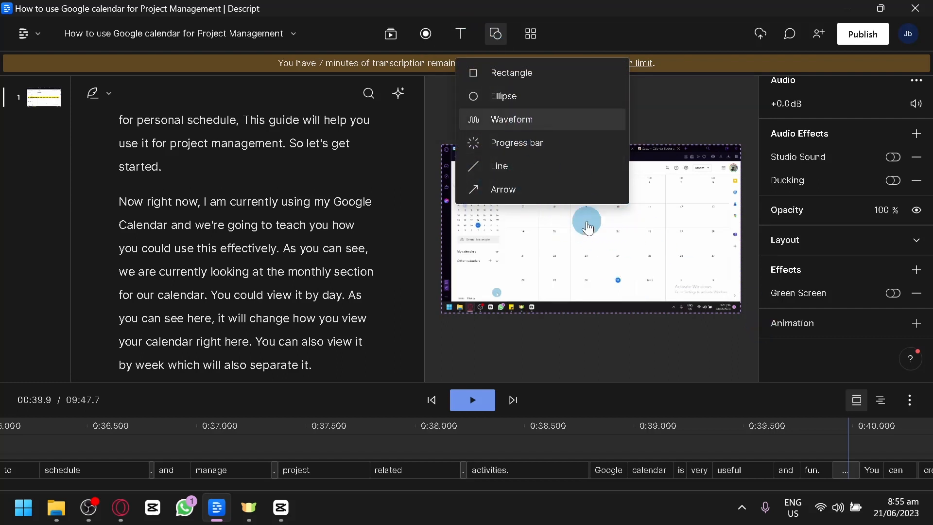
left_click(496, 118)
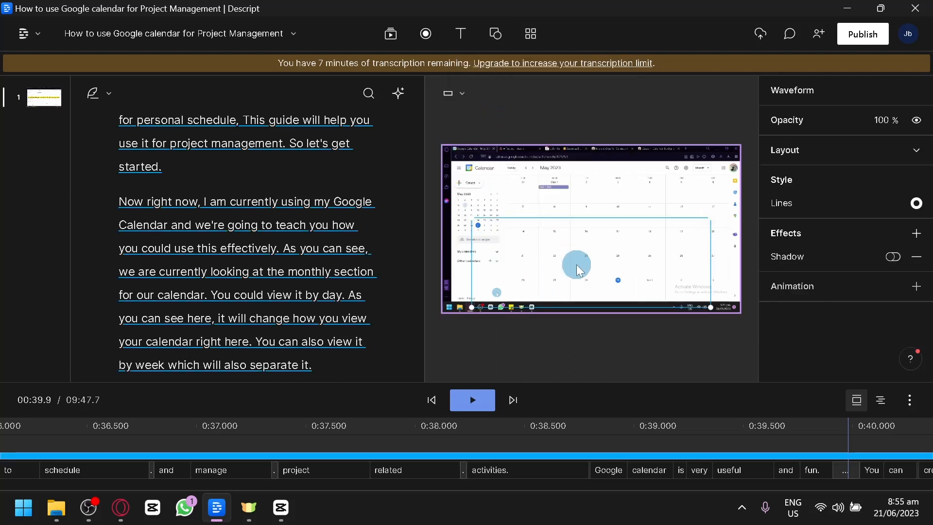
left_click_drag(567, 271, 554, 247)
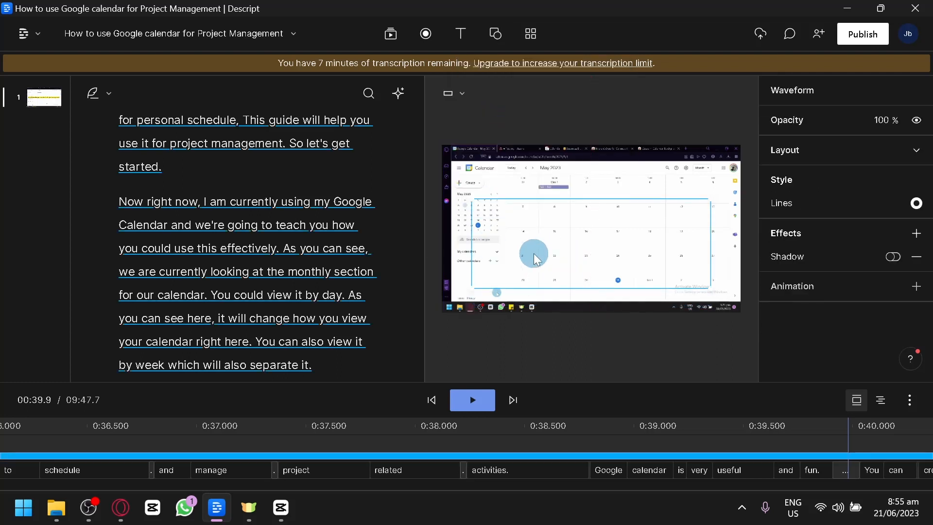
key("Delete")
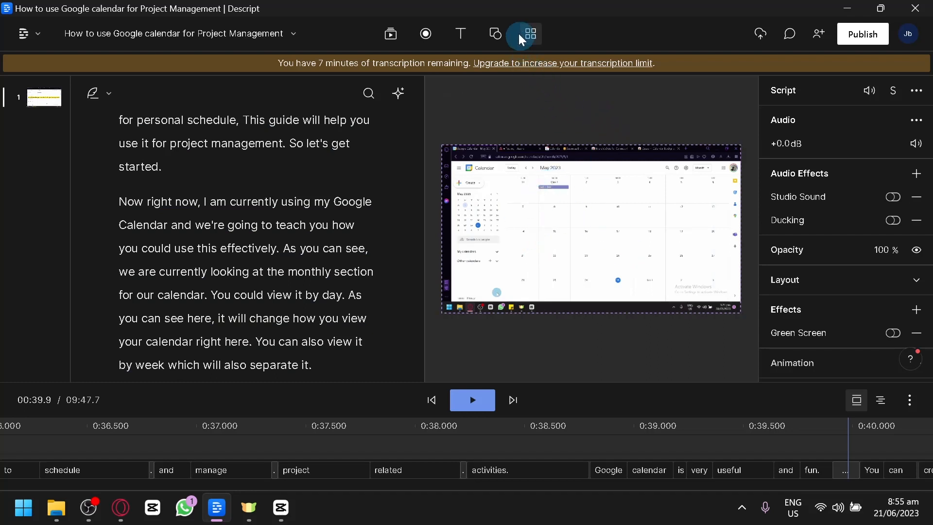
View the available shape elements, open the template gallery, and show its Titles templates.
left_click(502, 30)
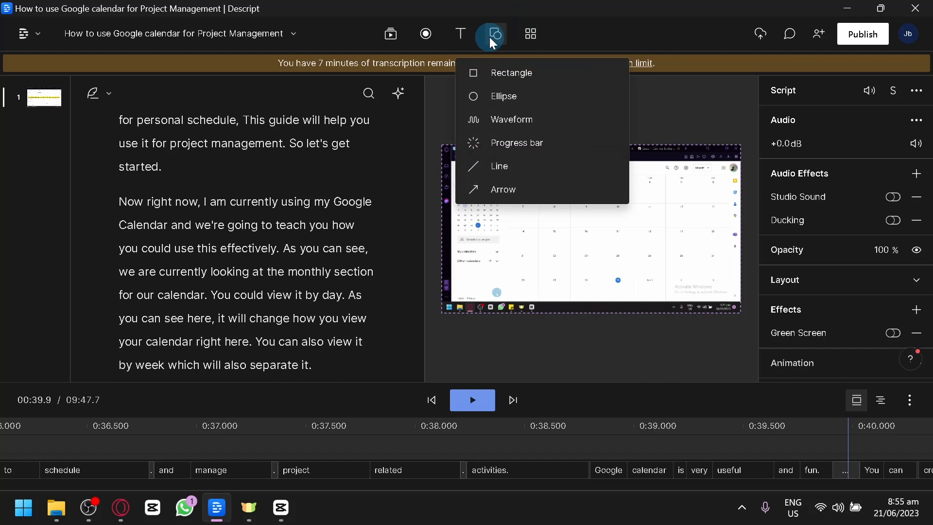
left_click(534, 34)
left_click(535, 34)
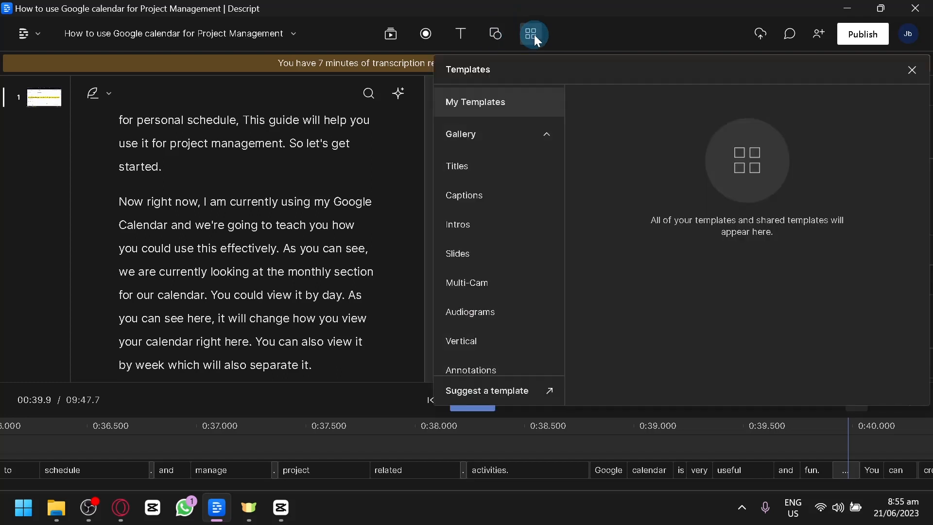
left_click(474, 159)
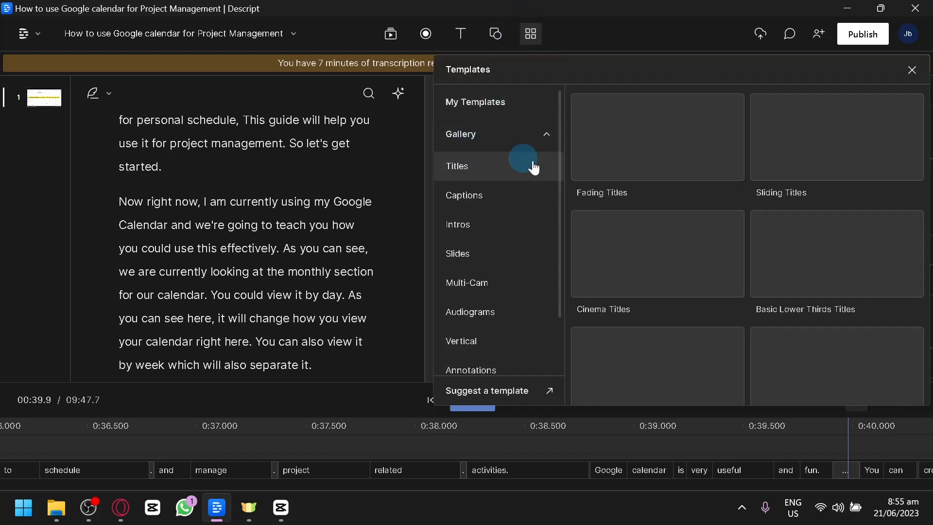
Move the template gallery aside to look over its Titles templates, and close the gallery.
left_click_drag(691, 69, 648, 71)
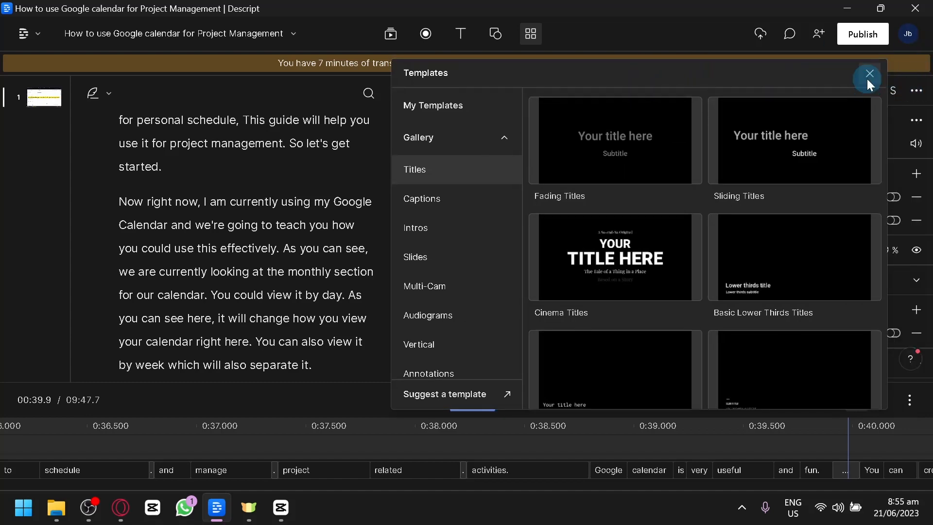
left_click(869, 74)
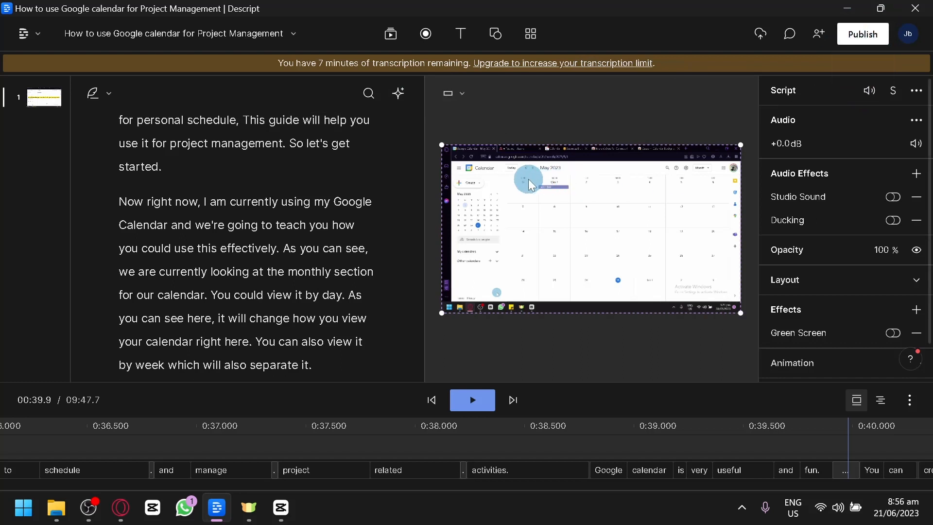
Shorten all word gaps of 3 seconds or more in the script to 1 second, and close the search.
left_click(399, 94)
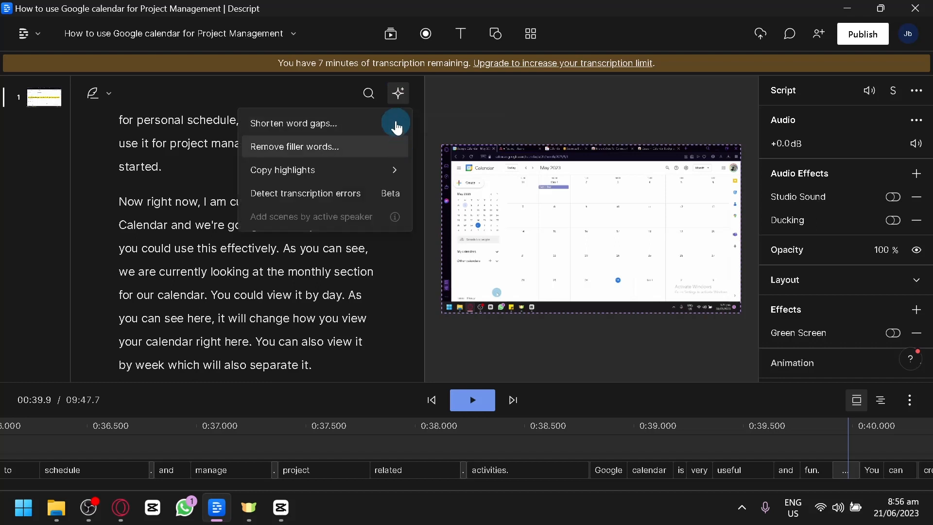
left_click(372, 125)
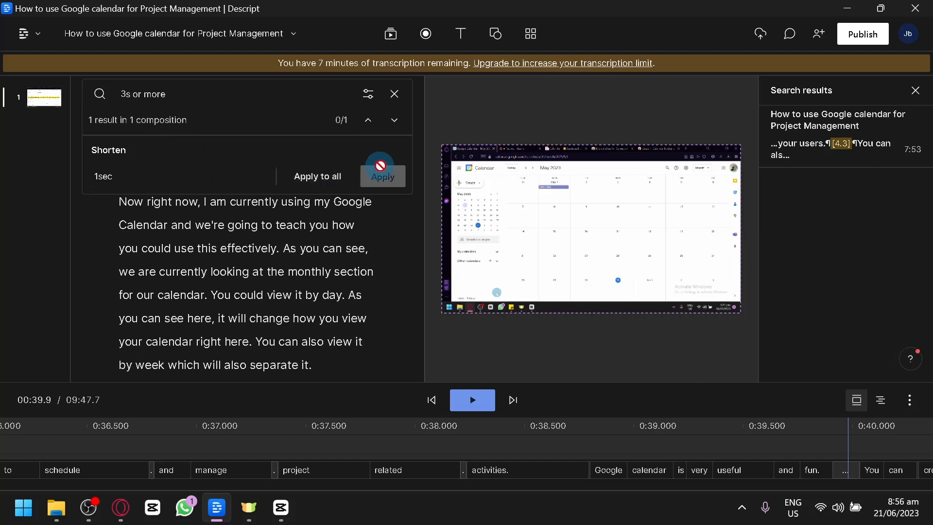
left_click(317, 177)
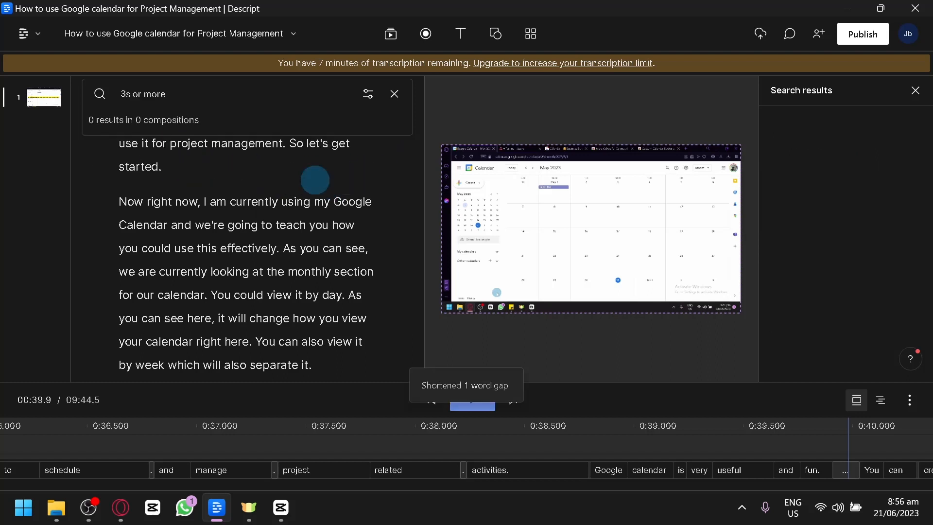
left_click(399, 94)
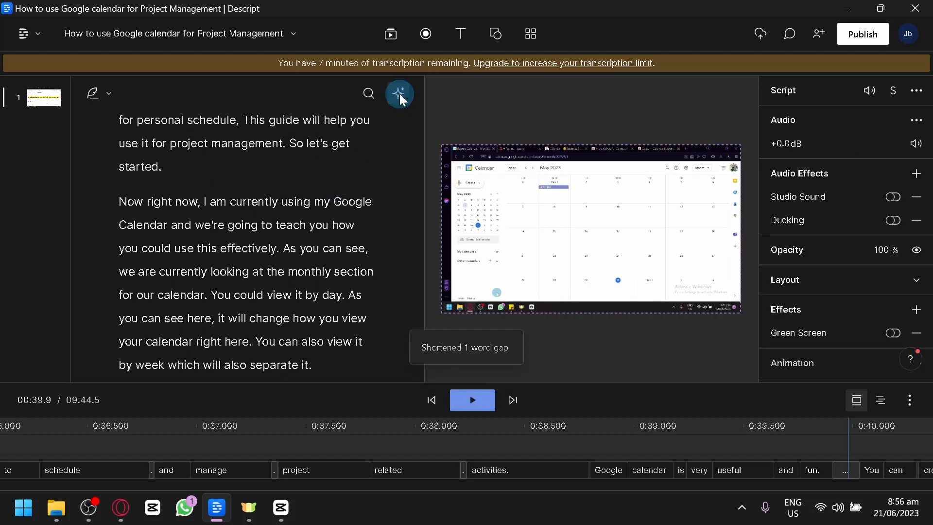
Check the script for filler words such as "um" and "uh", close the search, and place the cursor before "Google" in the "Now right now" paragraph.
left_click(398, 93)
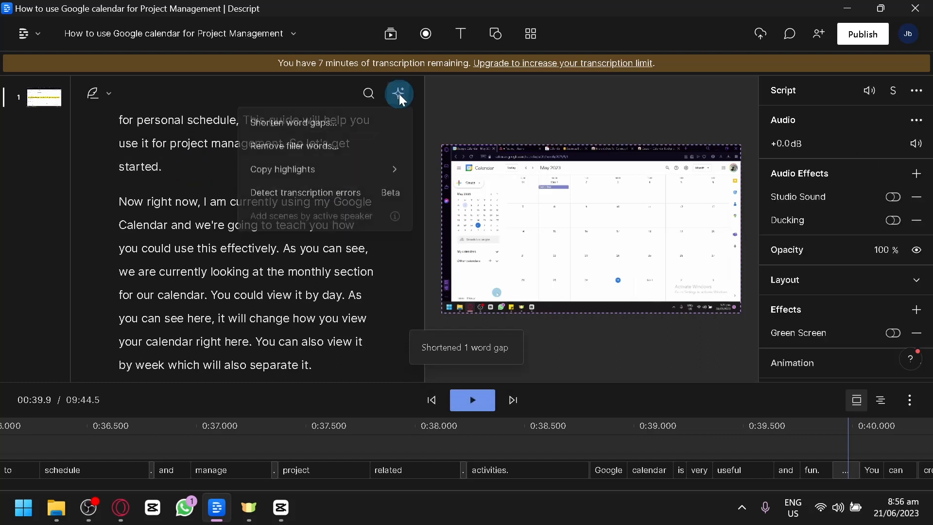
left_click(360, 154)
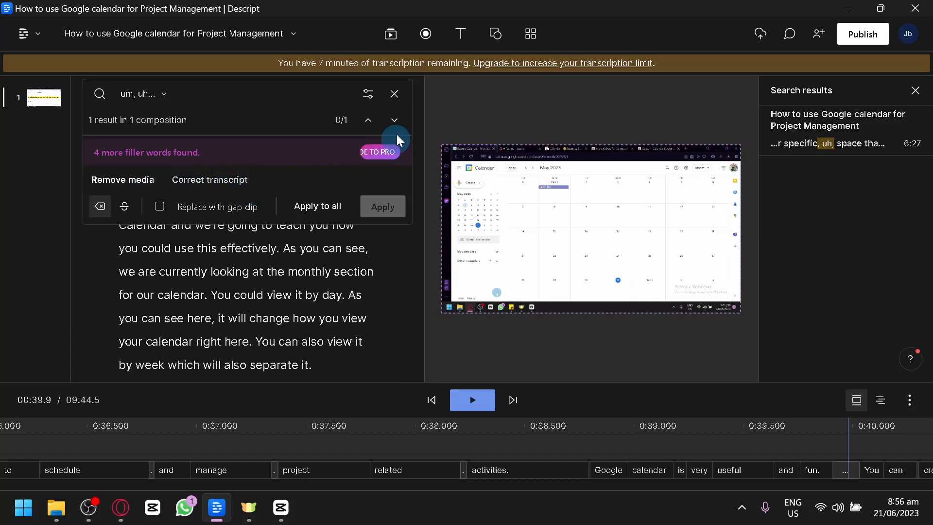
left_click(394, 93)
left_click(367, 151)
left_click(335, 203)
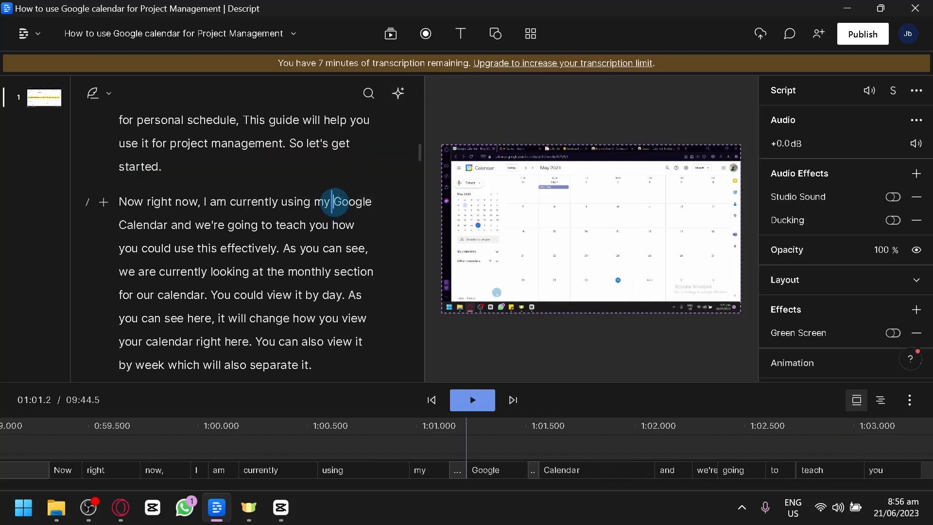
Select the entire script, check it for filler words with the removal options, and close the search.
key("ctrl+a")
left_click(398, 95)
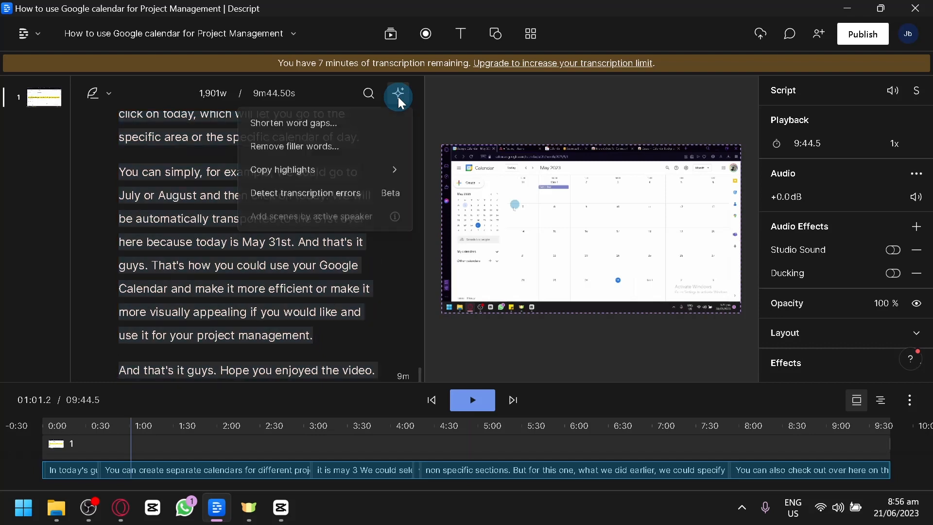
left_click(358, 147)
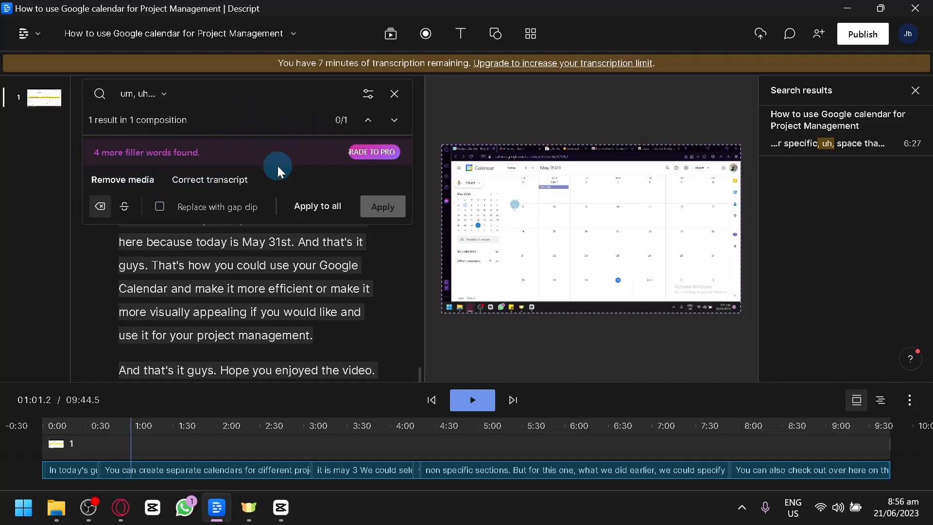
left_click(395, 95)
Select the whole script again, reopen the script search to view its filler word options, close it, and clear the selection.
key("ctrl+a")
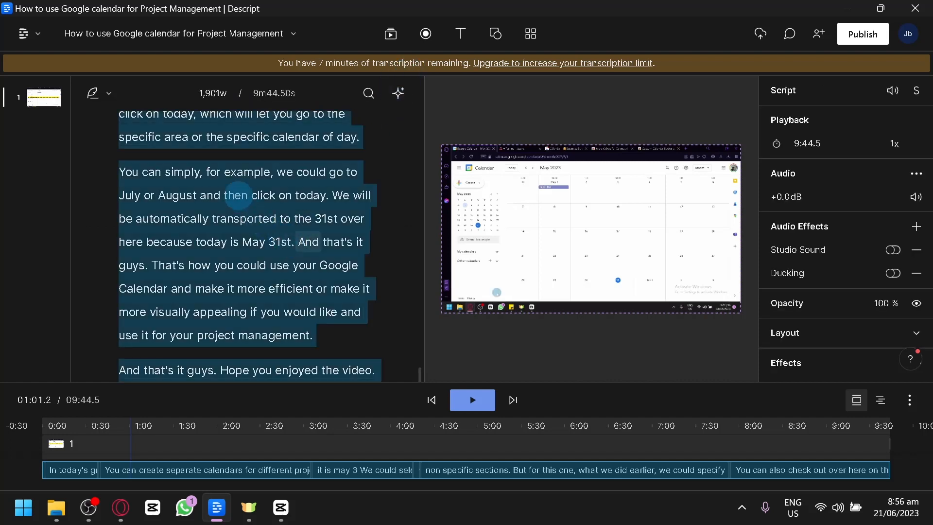
left_click(368, 92)
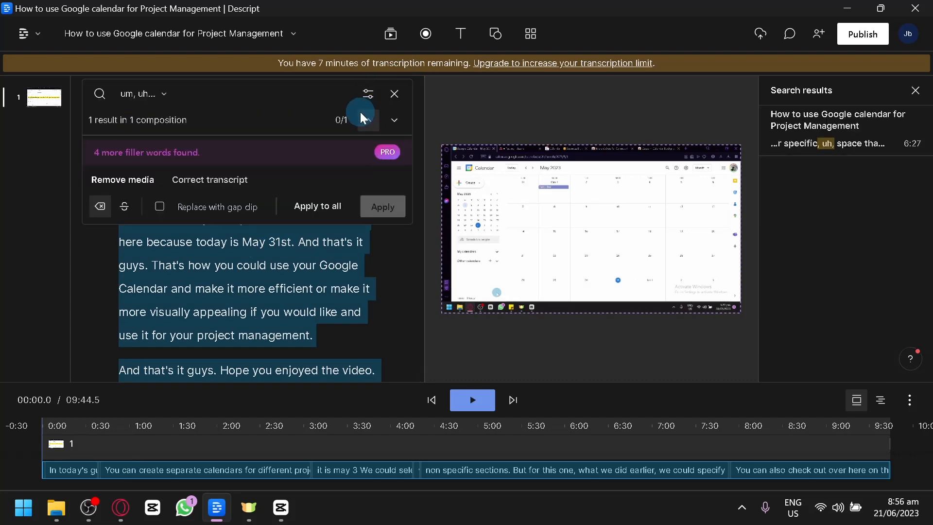
left_click(395, 94)
left_click(524, 100)
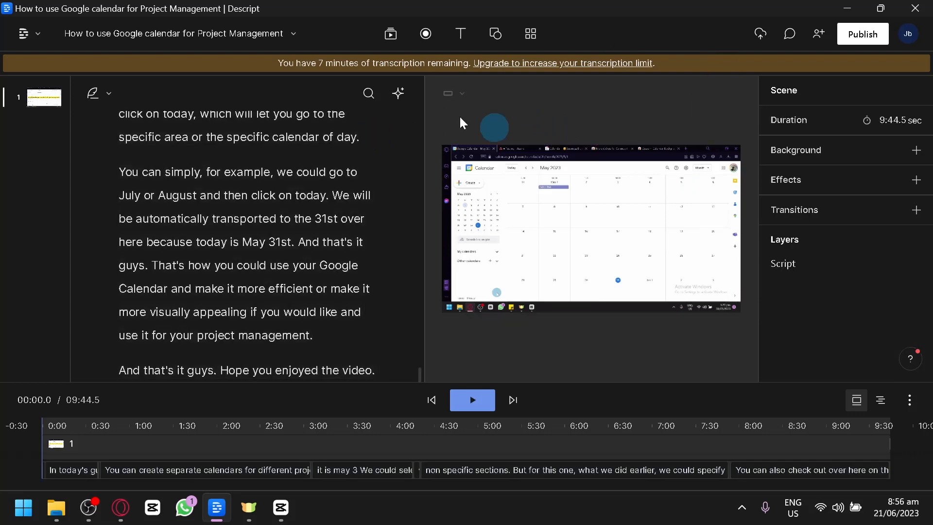
Leave the project for the drive view and show the Downloaded projects.
left_click(25, 39)
left_click(53, 78)
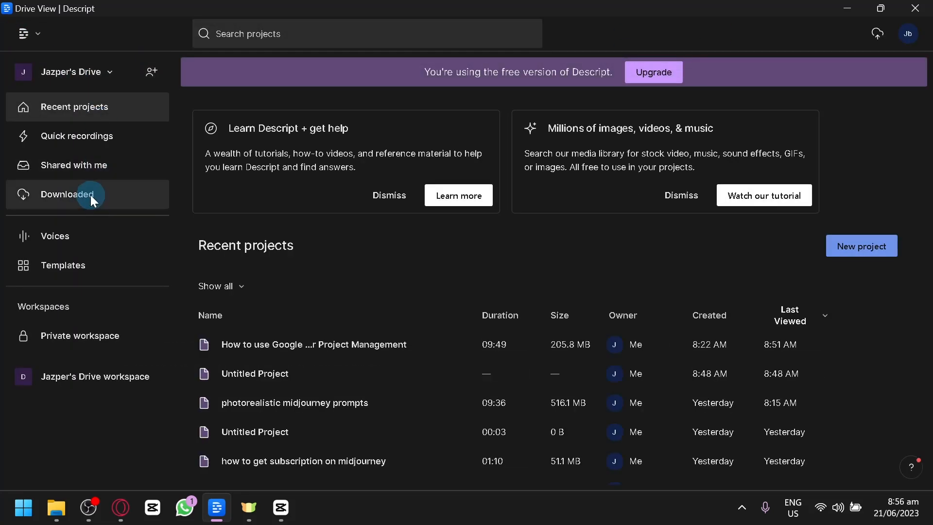
left_click(92, 198)
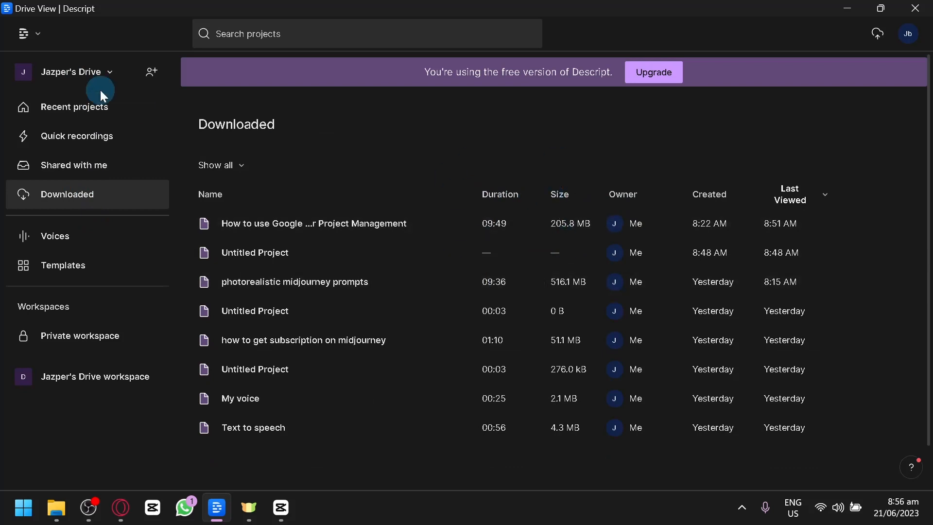